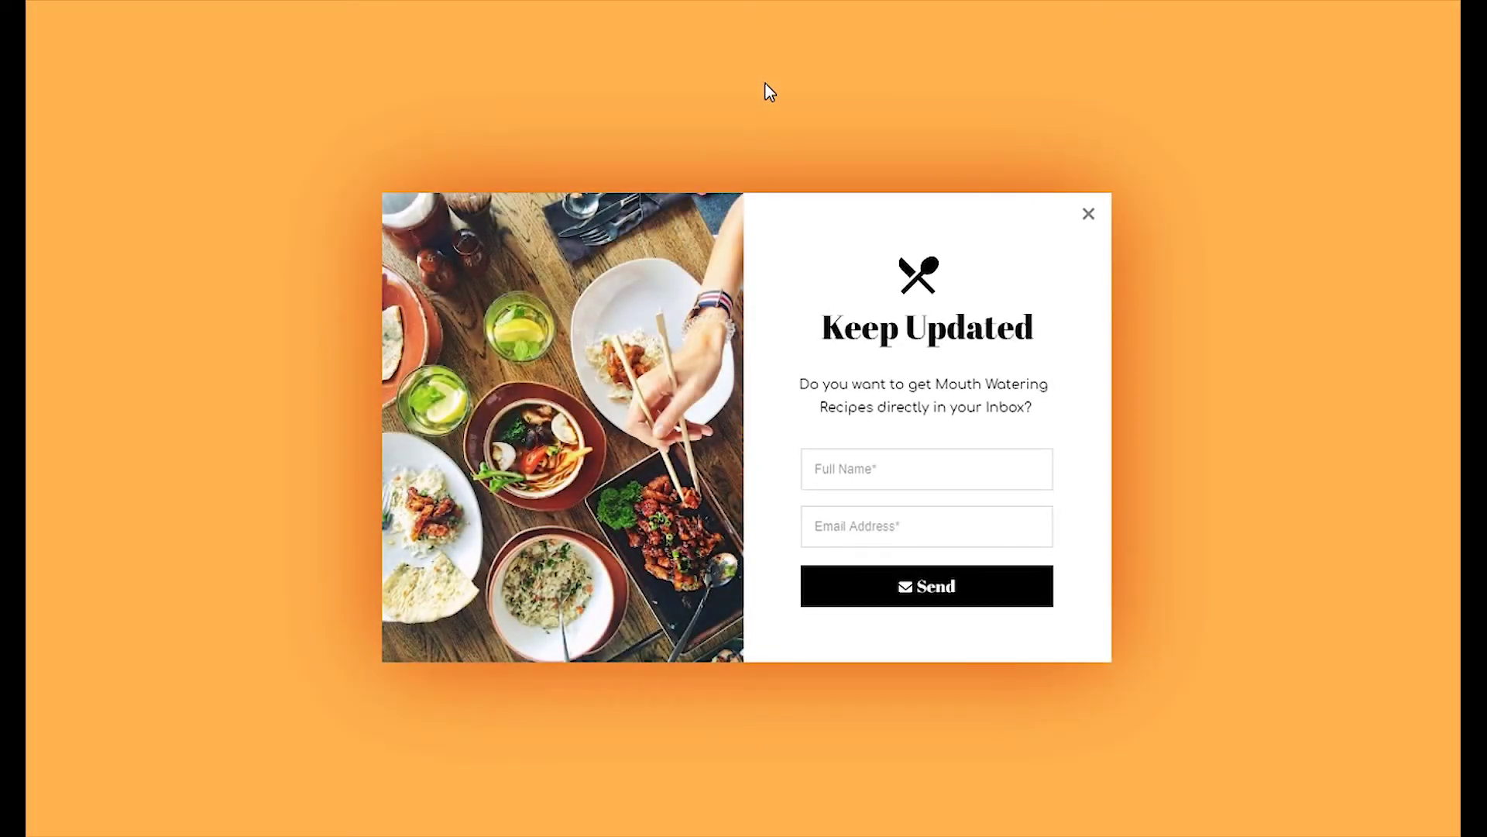
- Fill in Full Name and Email Address in the preview popup and send the test signup
left_click(844, 474)
type("John Doe")
key("Tab")
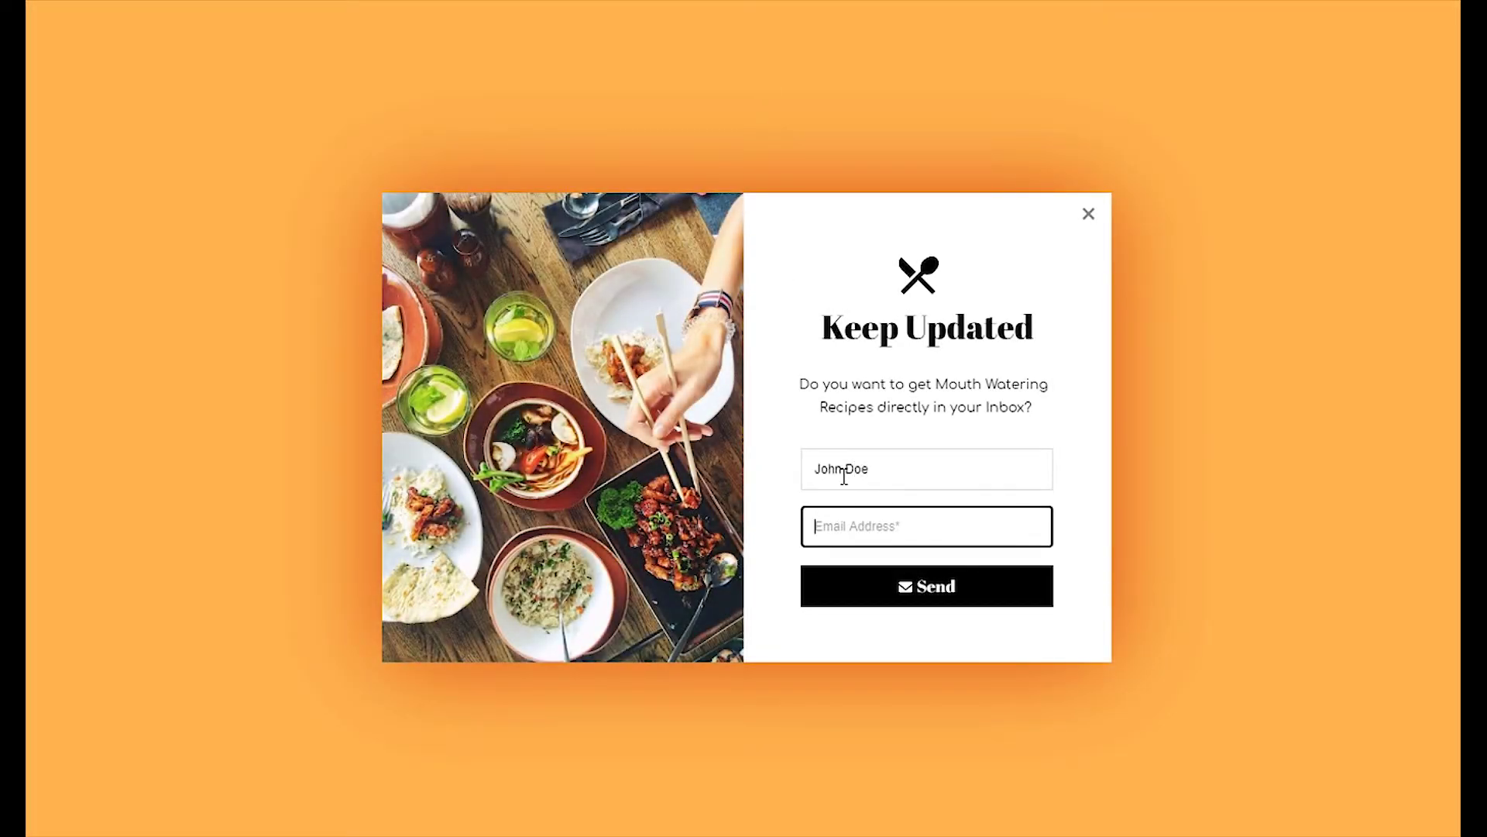
left_click(920, 590)
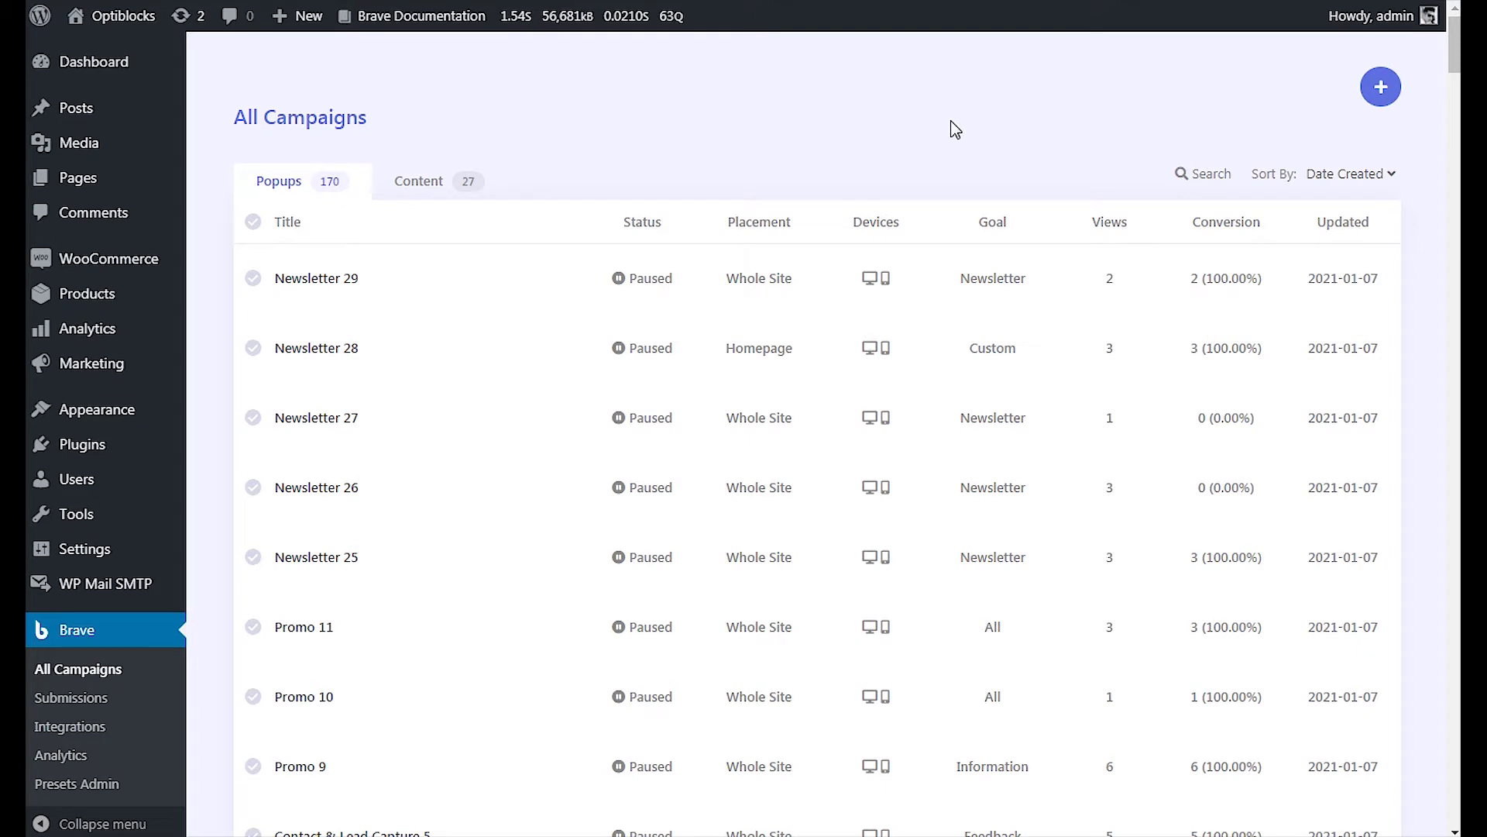
- Create a popup titled 'My Newsletter Campaign' from the orange Keep Updated food template
left_click(1381, 88)
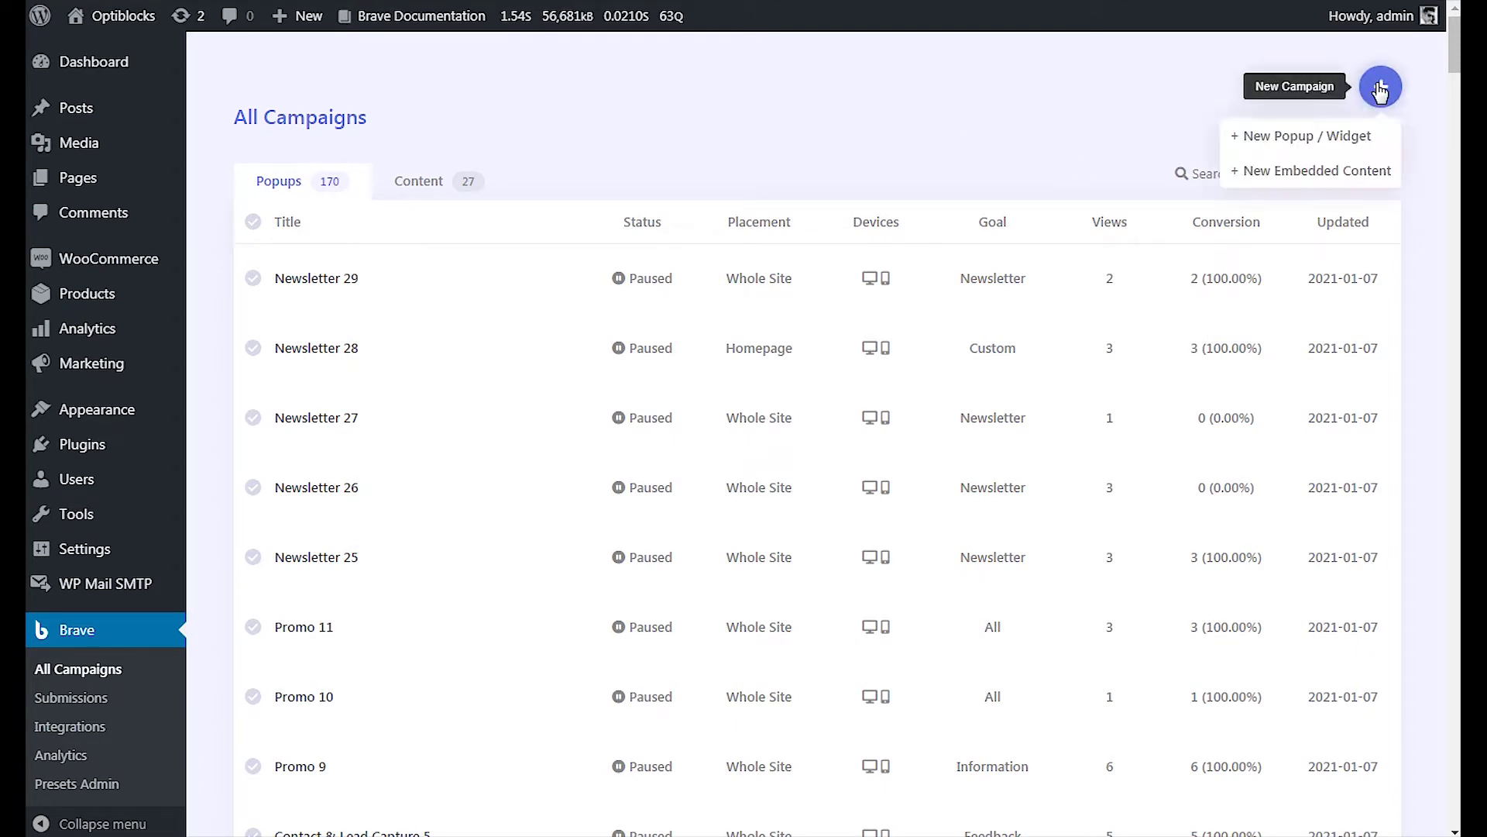
left_click(1355, 139)
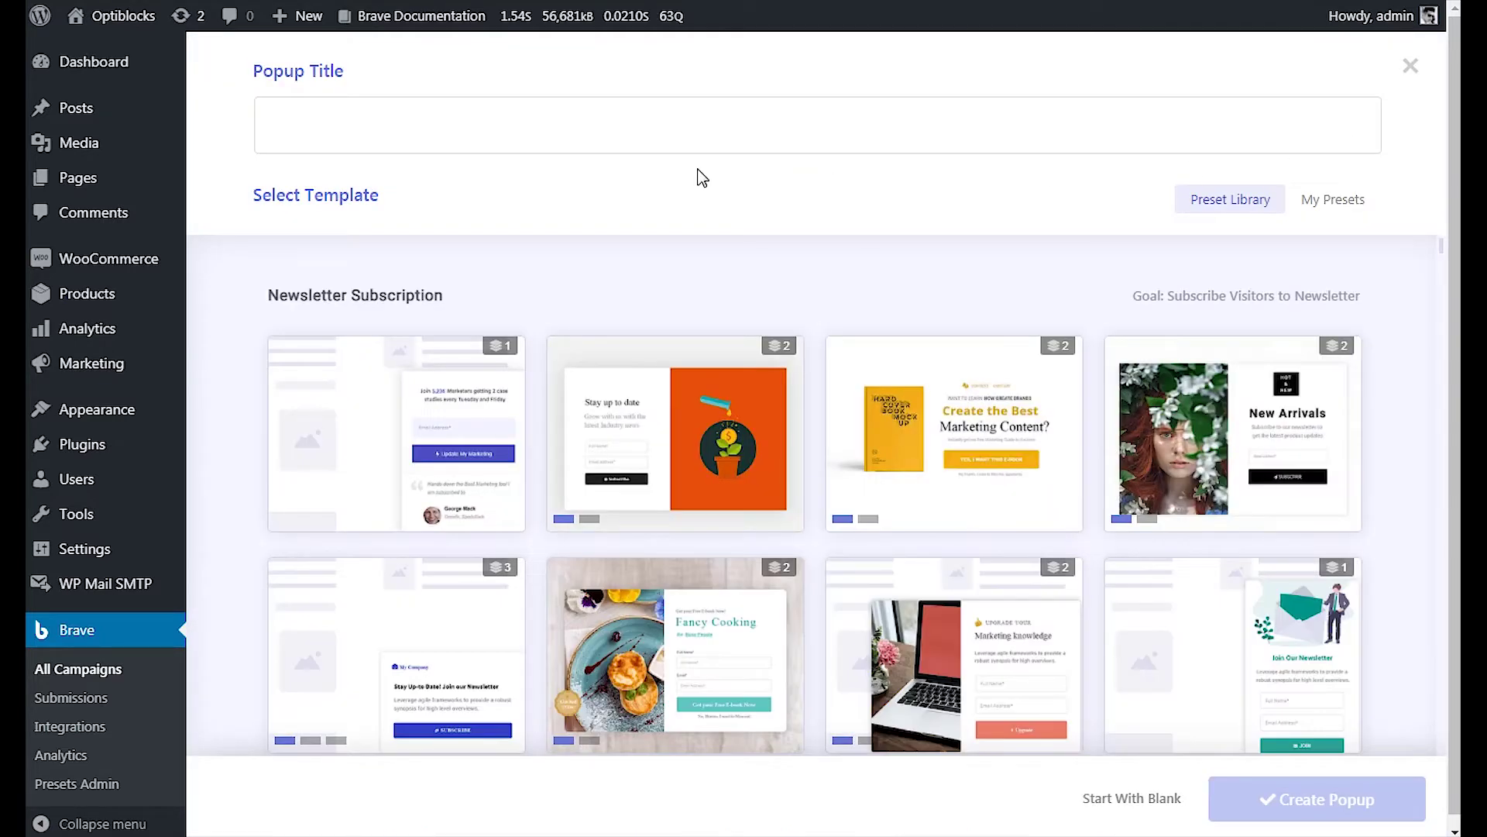
left_click(493, 129)
type("My Newsletter")
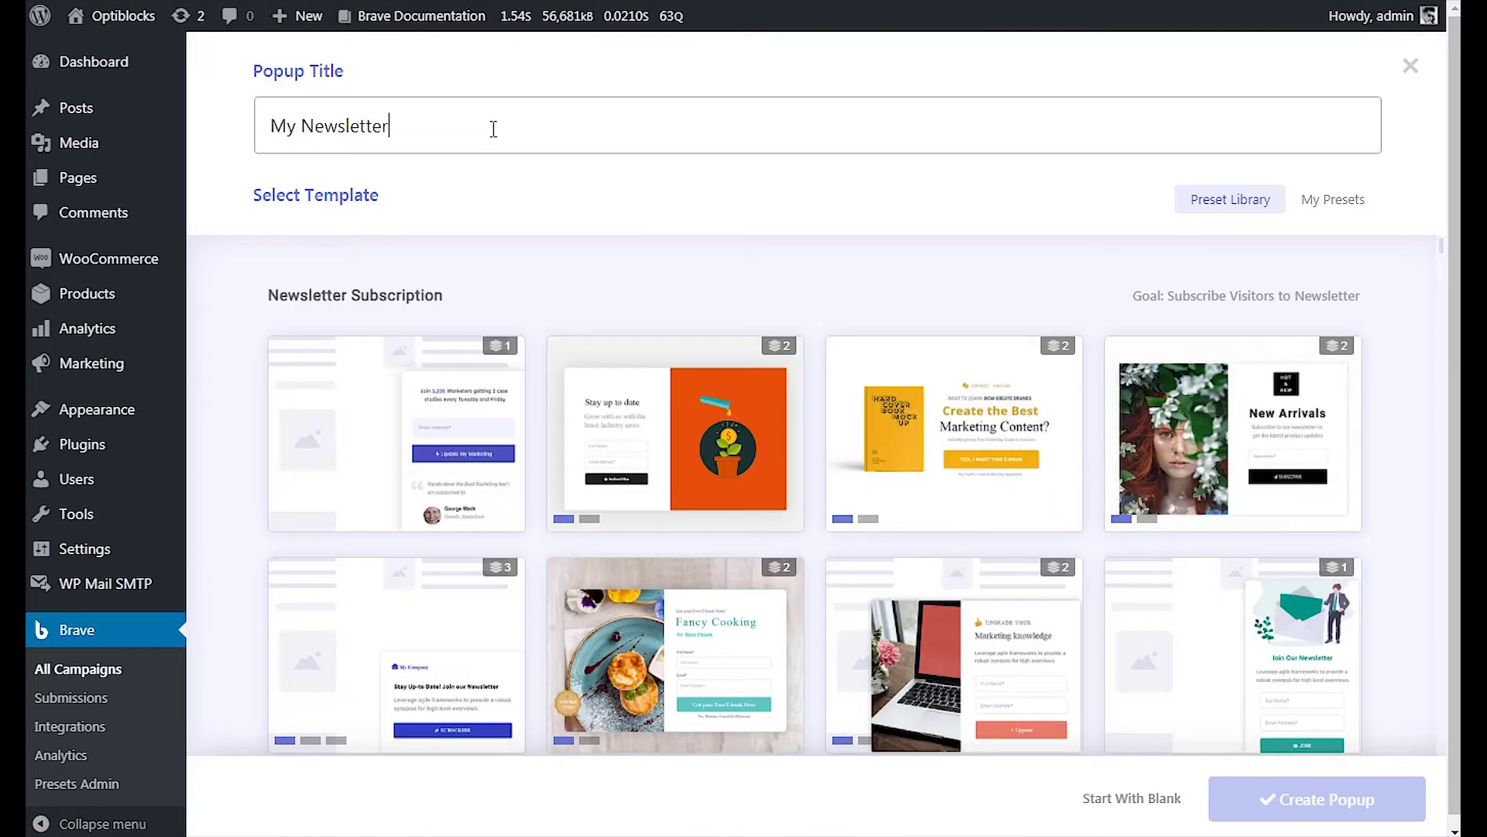
type(" Campaign")
left_click(686, 258)
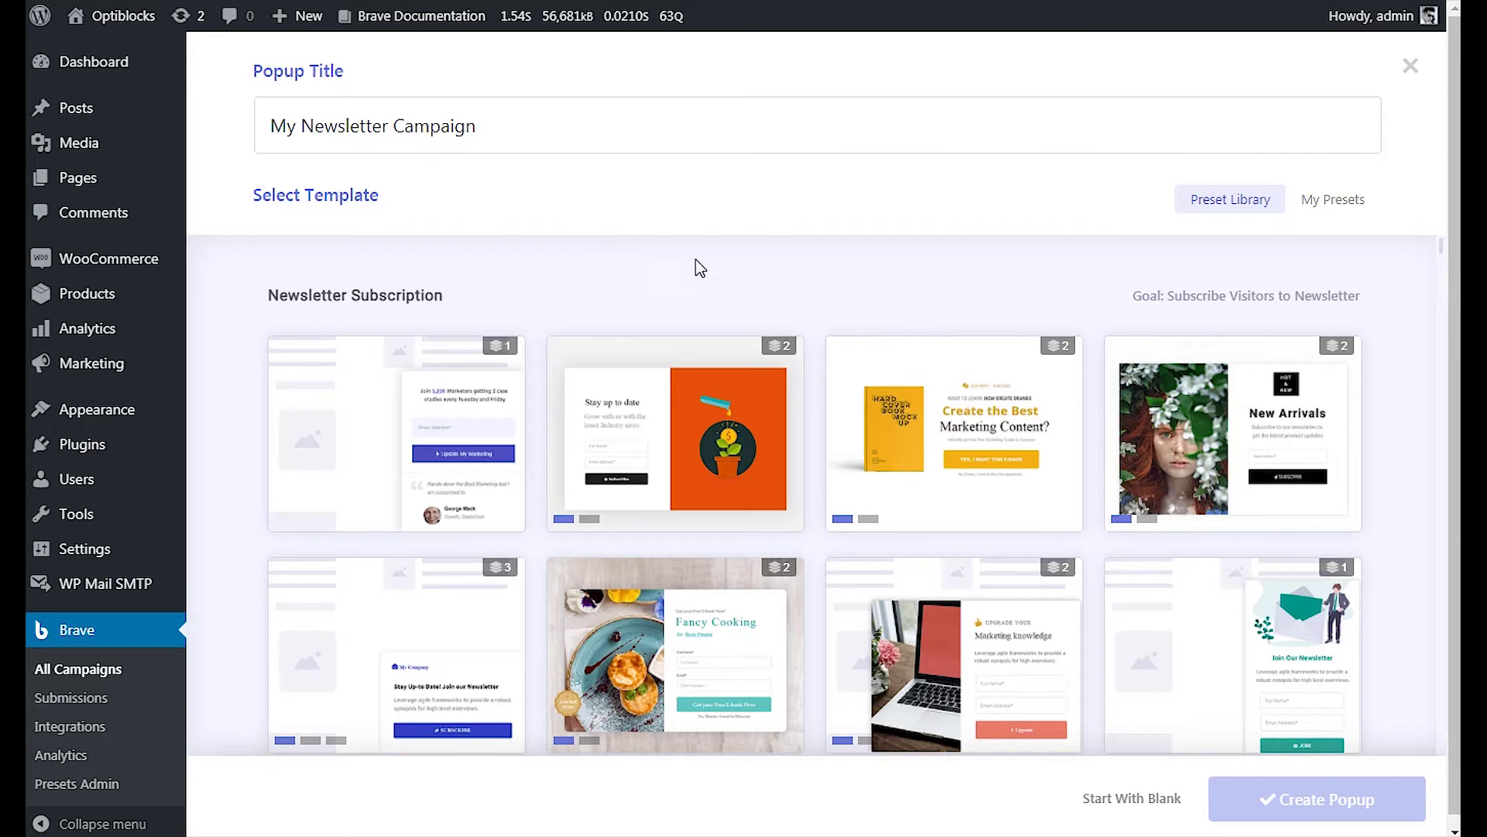
scroll(696, 260, "down", 3)
scroll(695, 258, "down", 3)
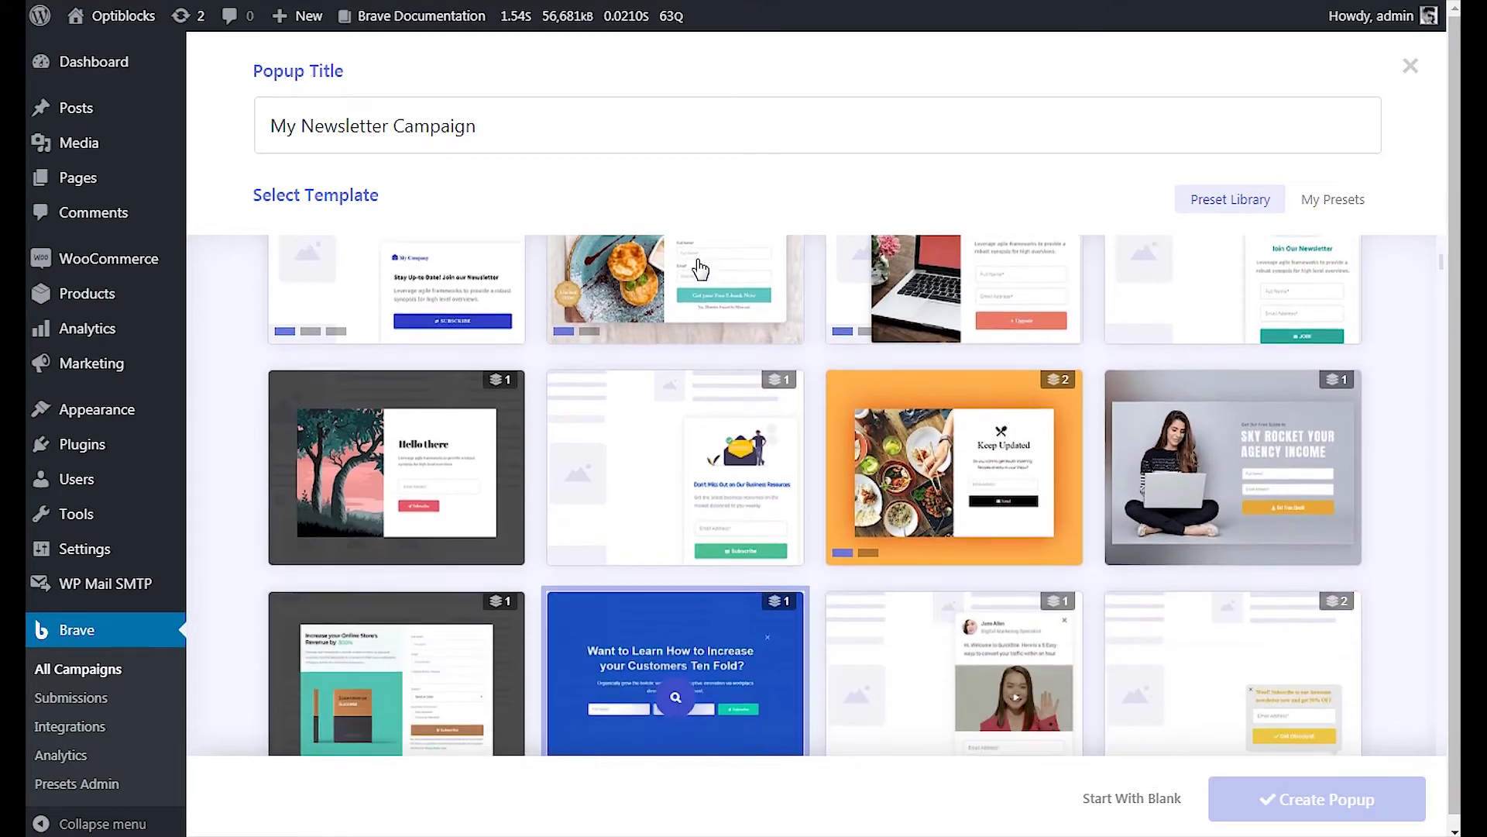
scroll(697, 267, "up", 2)
left_click(904, 516)
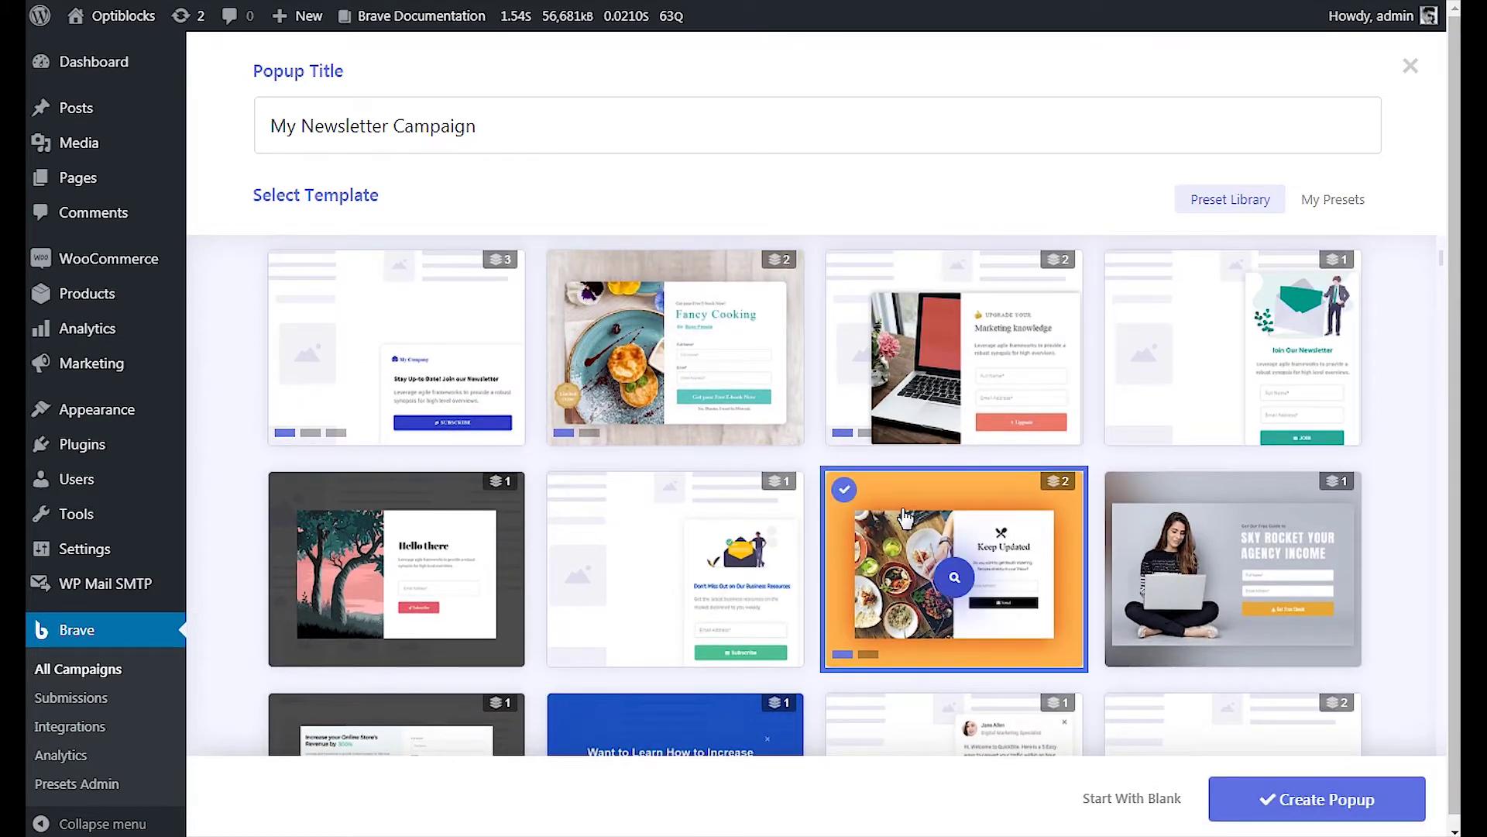
left_click(1334, 811)
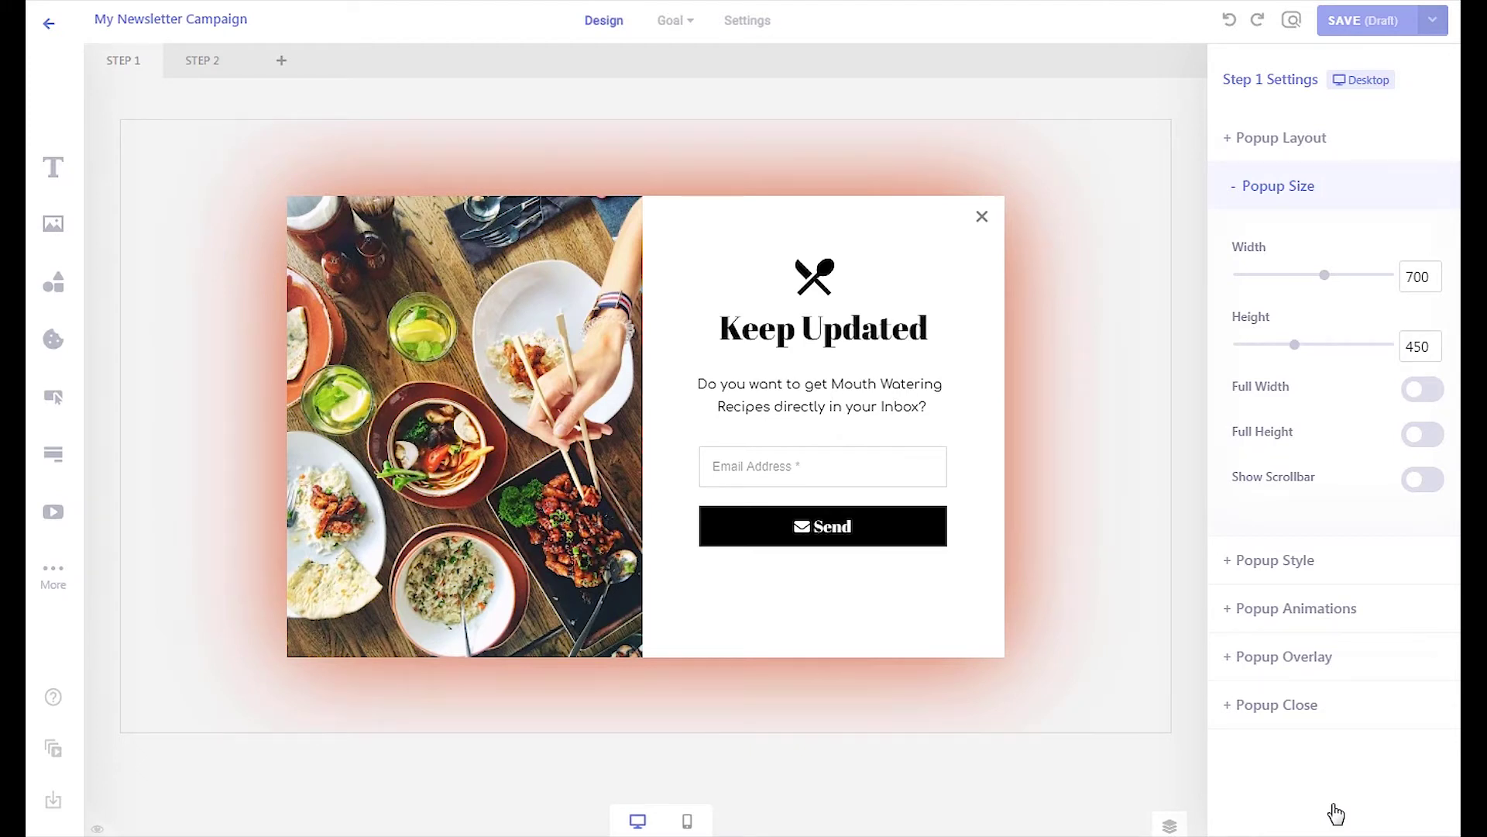
- Add a Full Name text input to the signup form and name the email field 'email'
left_click(918, 549)
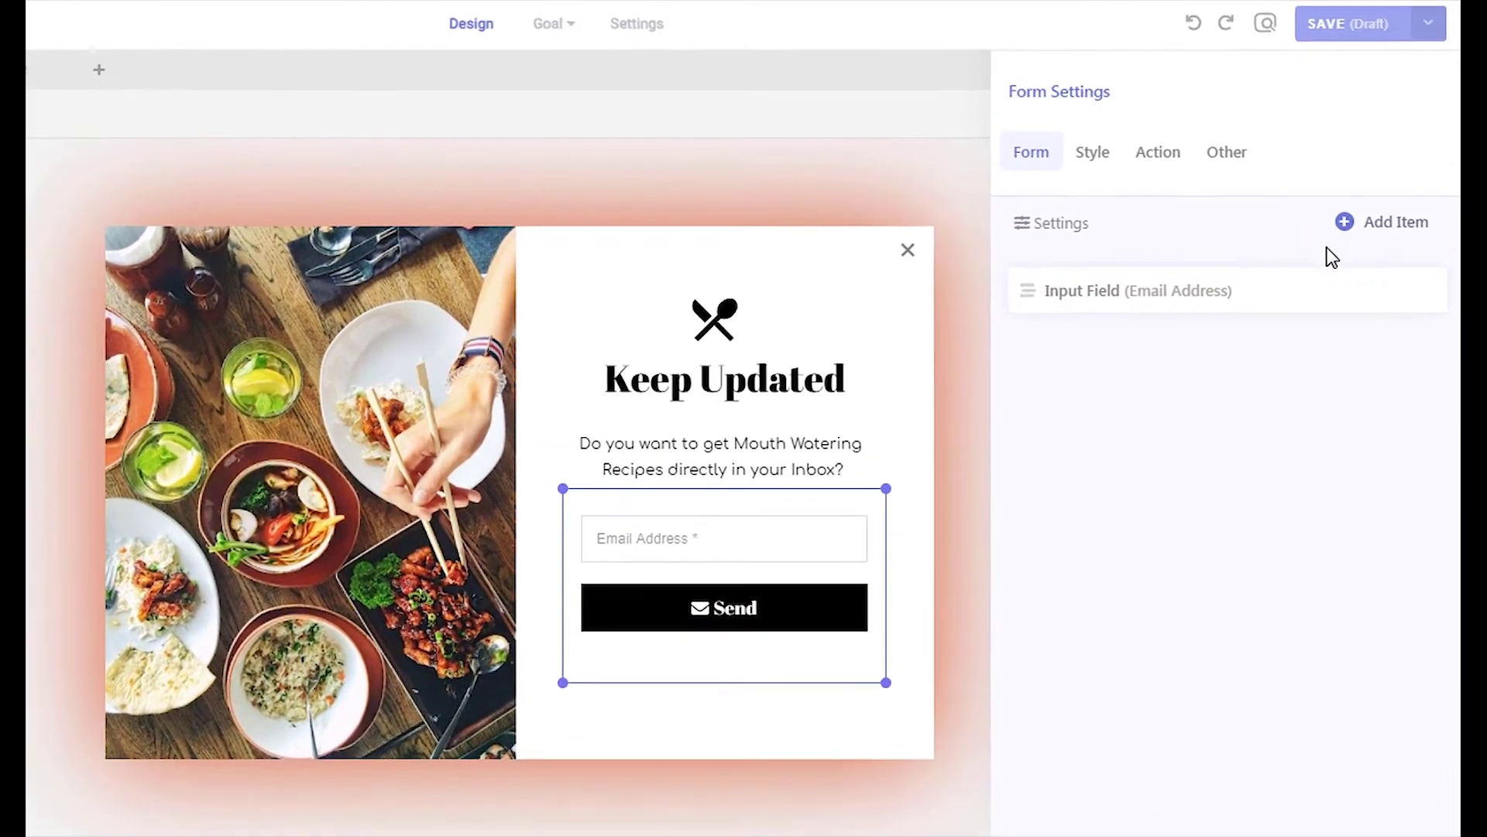
left_click(1366, 234)
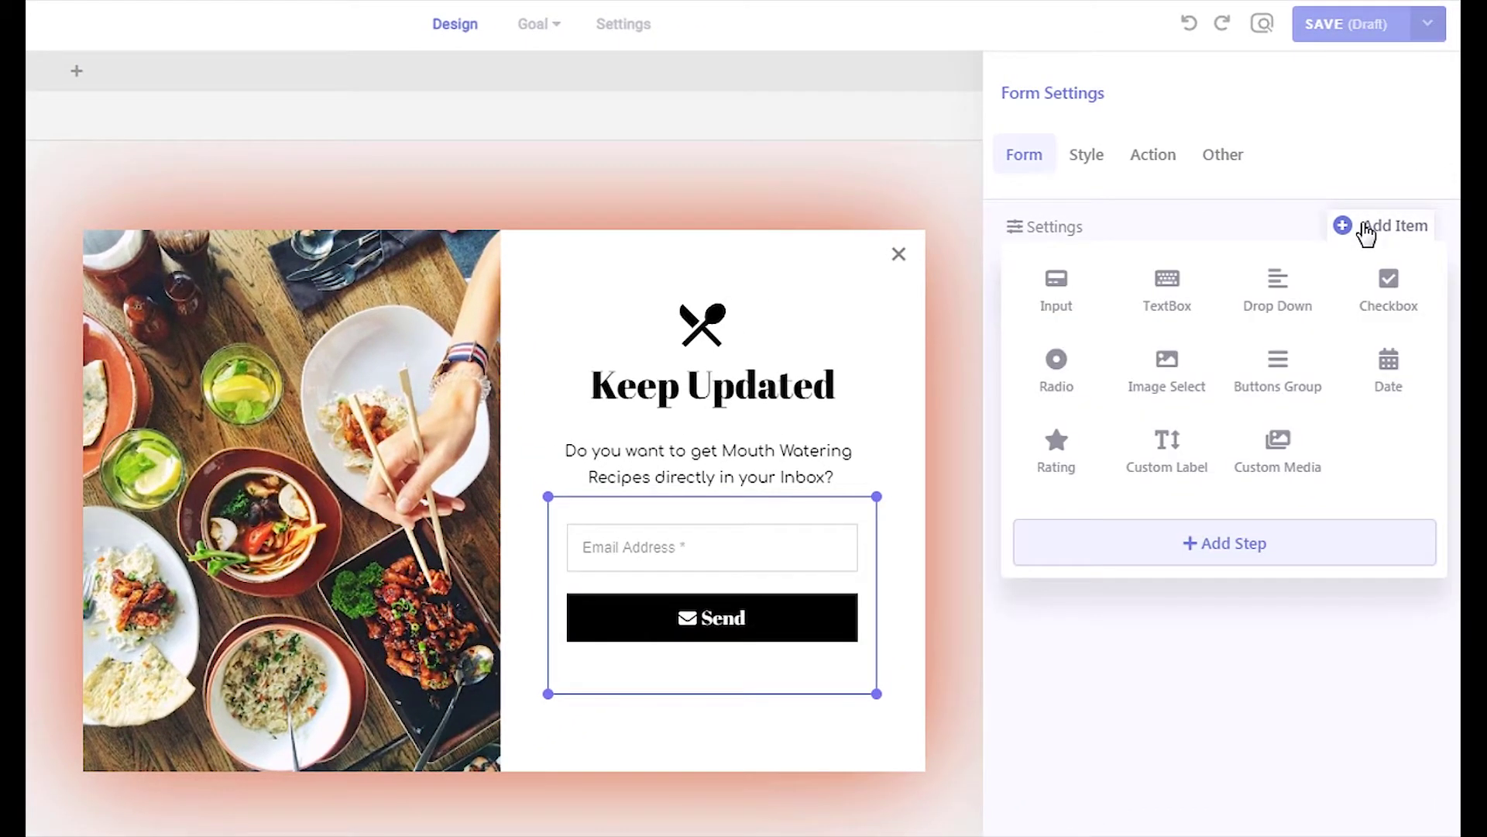
left_click(1056, 291)
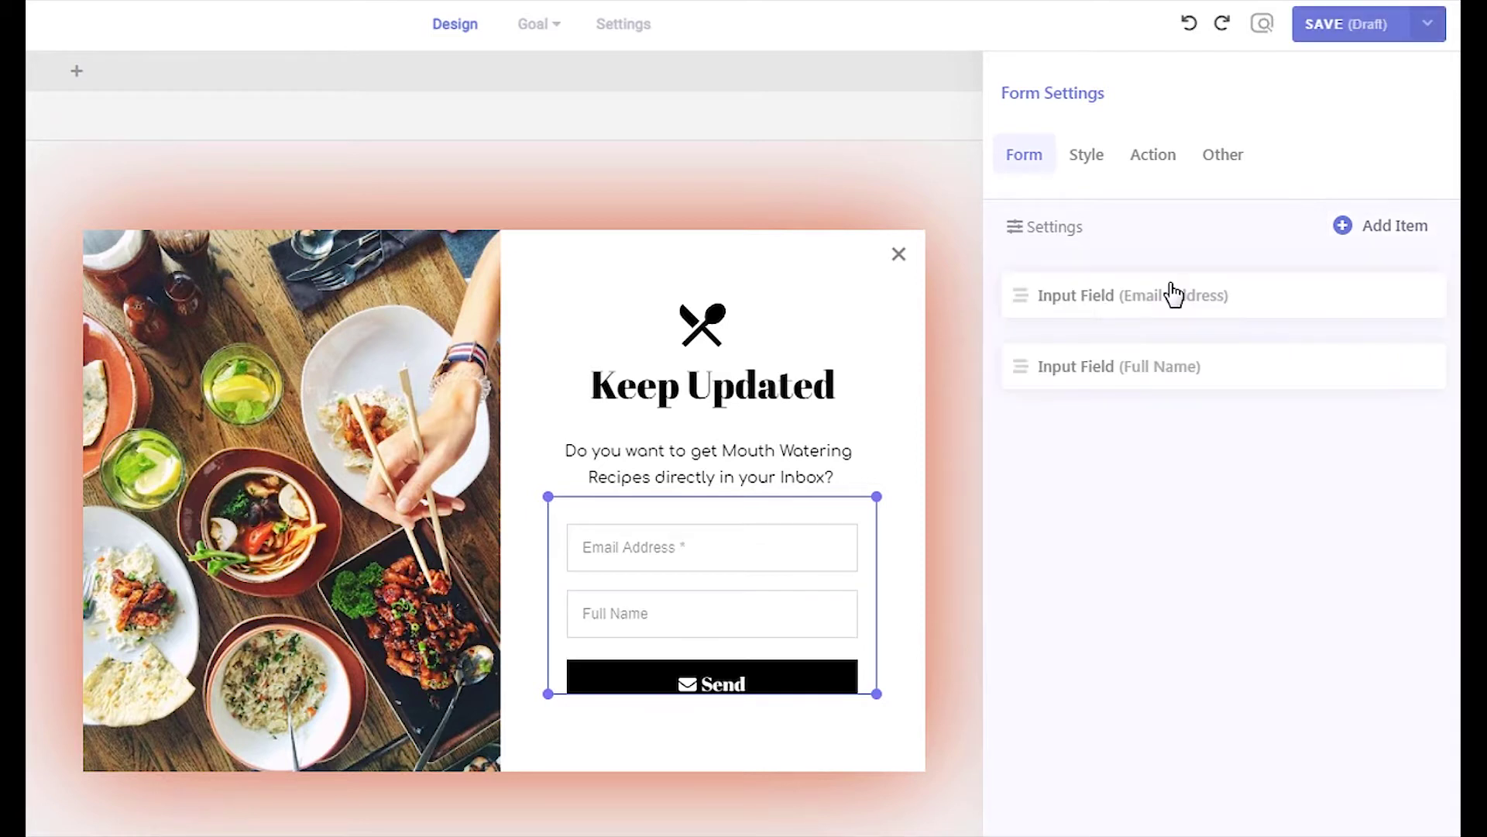
left_click(1159, 383)
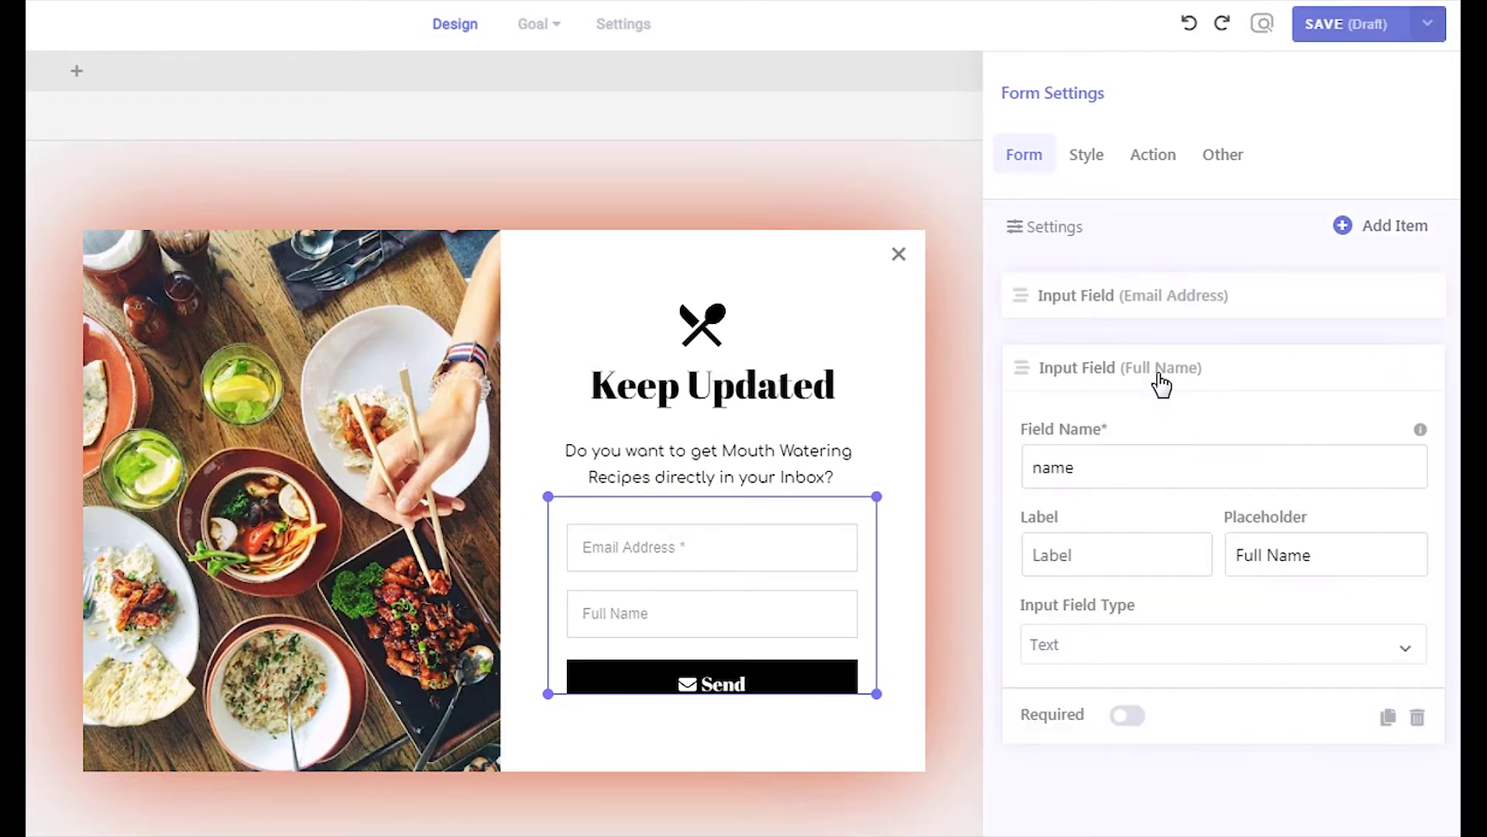
left_click(1159, 470)
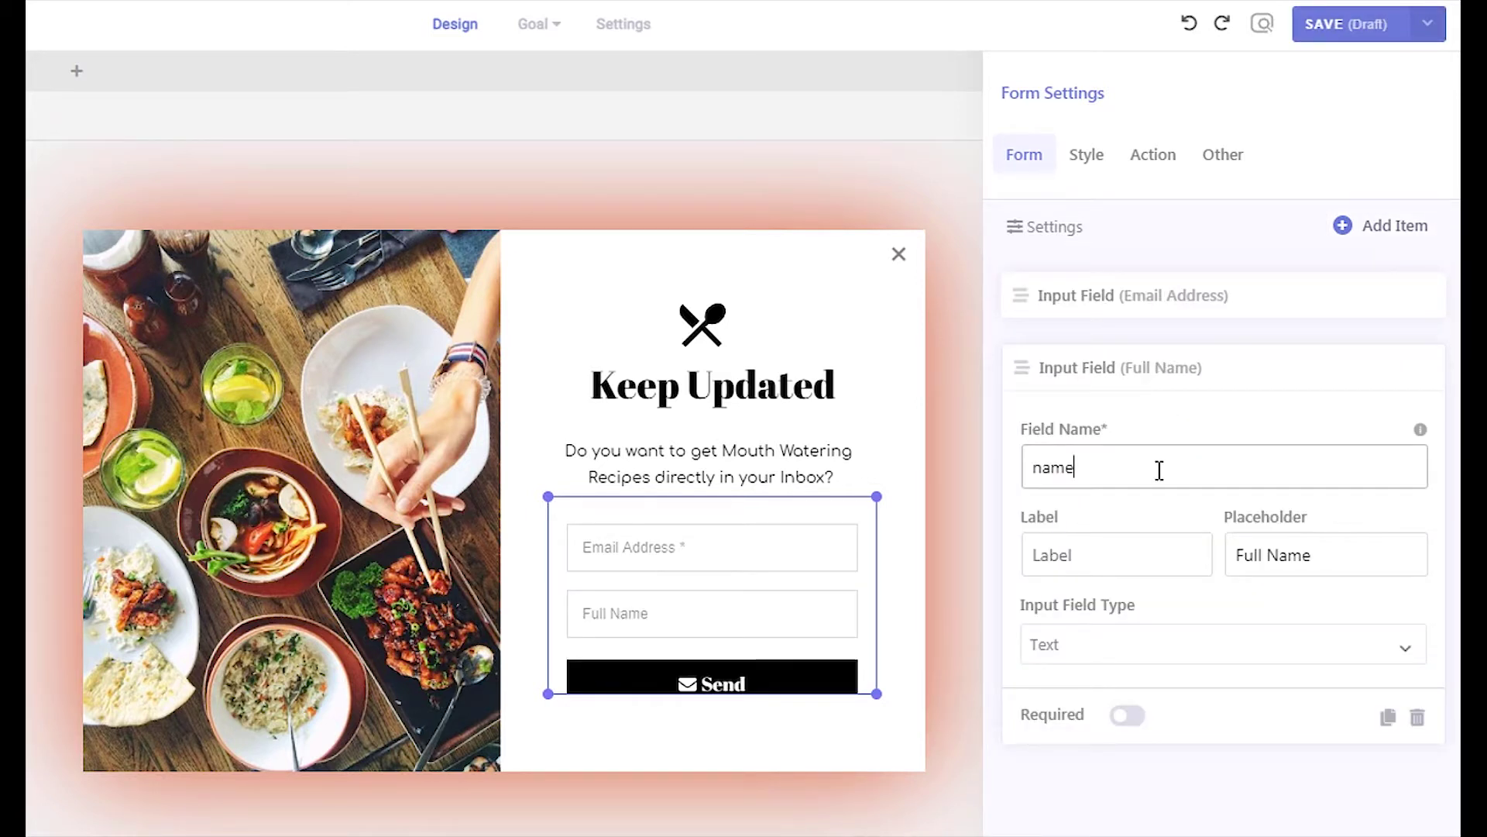
left_click(1169, 298)
left_click(1131, 393)
type("email")
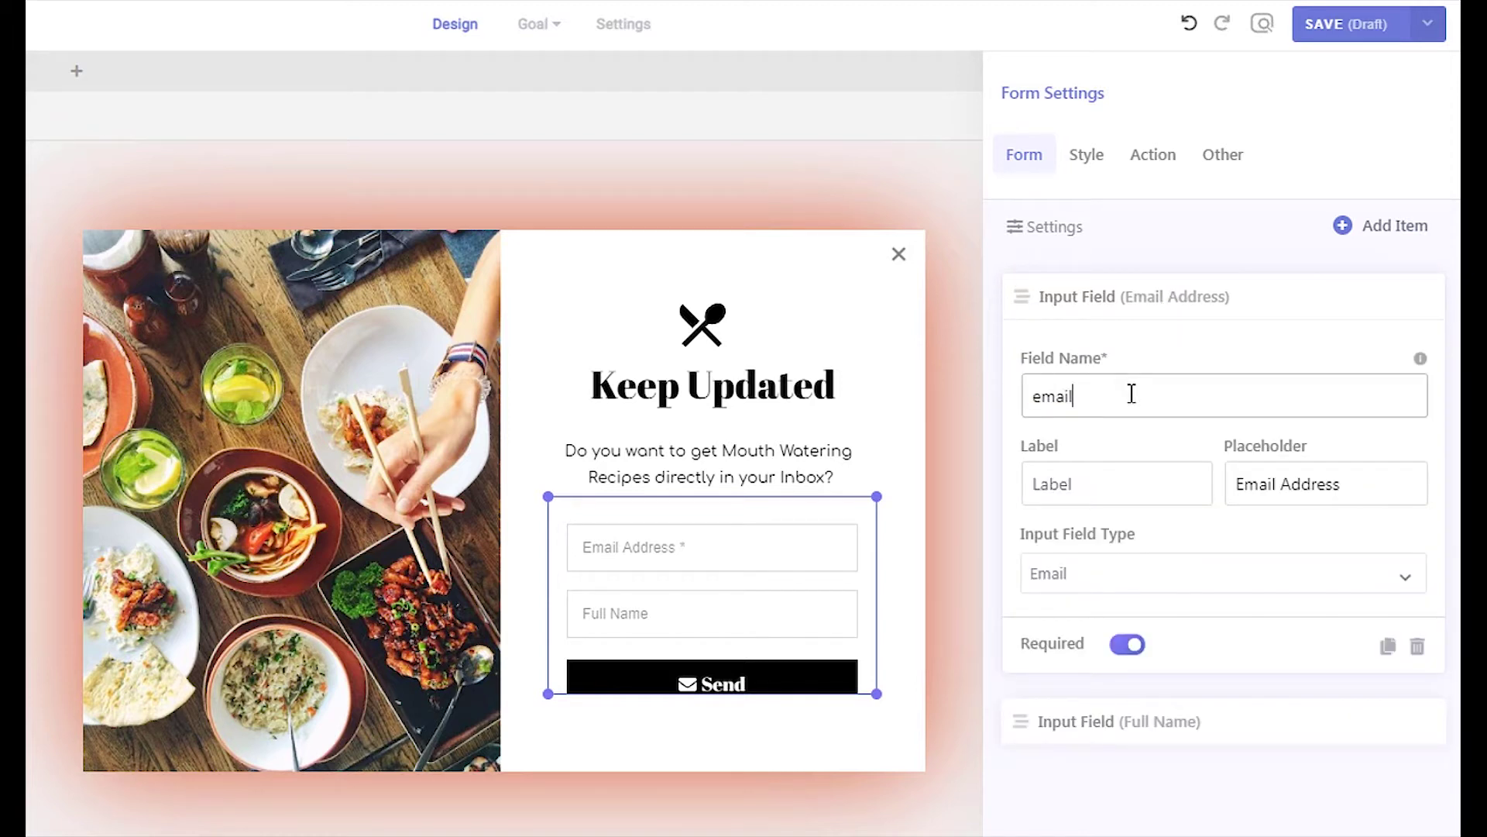
- Move Full Name above Email Address, make it required, and enlarge the form block
left_click_drag(1021, 721, 1163, 310)
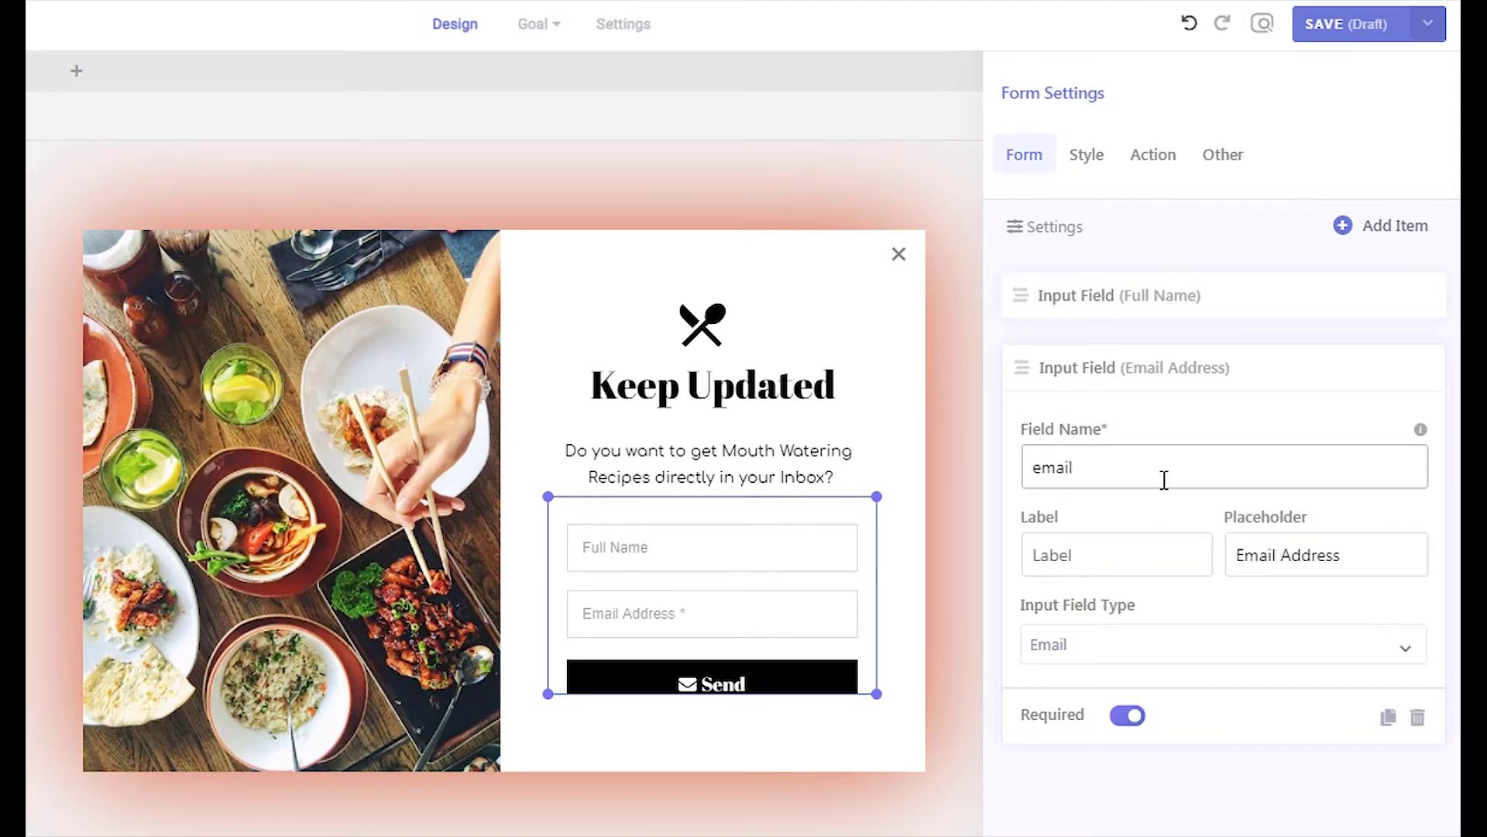
left_click(1182, 300)
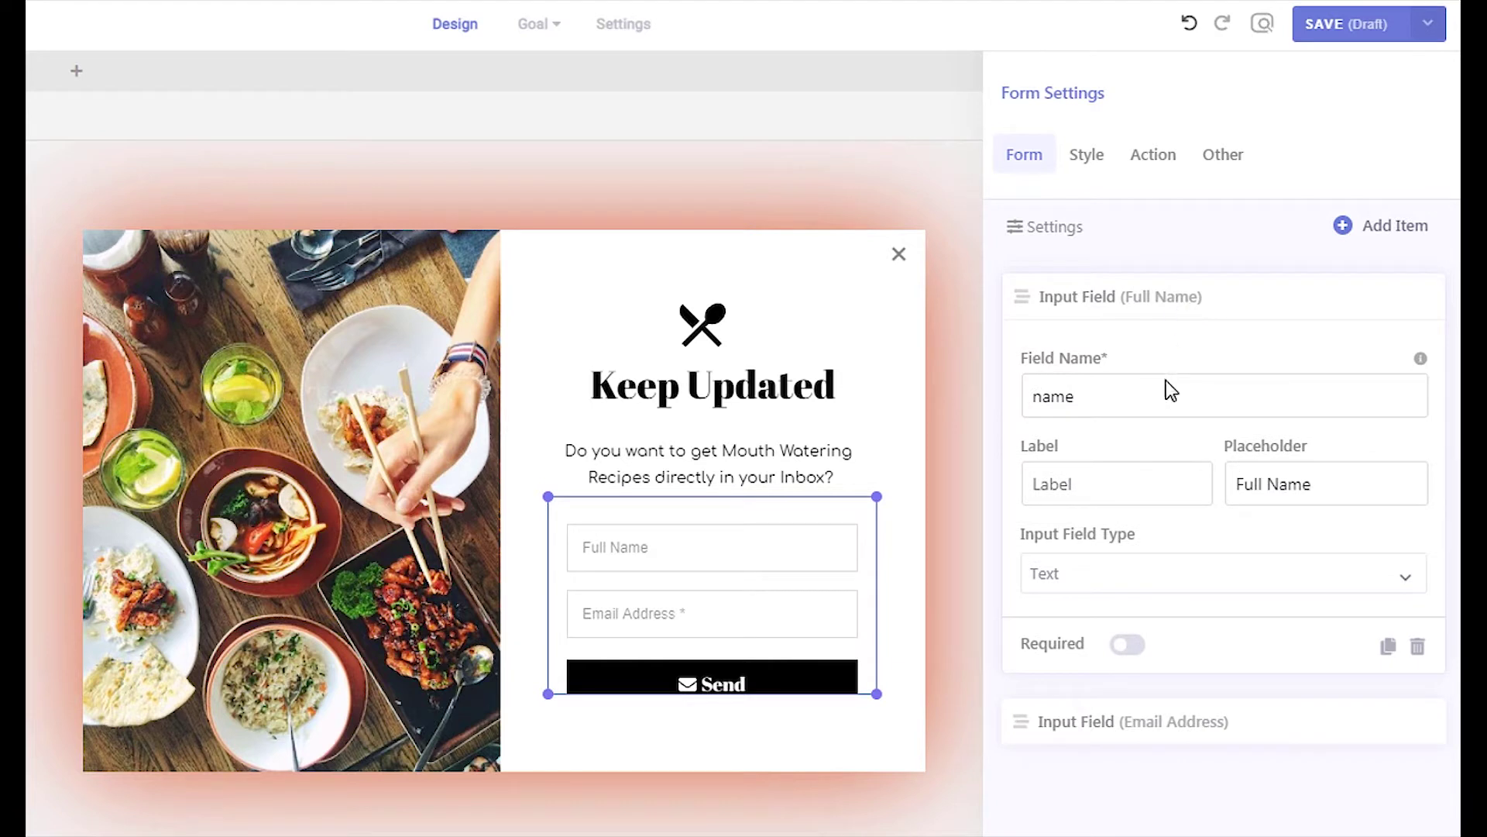
left_click(1128, 650)
left_click_drag(780, 694, 784, 728)
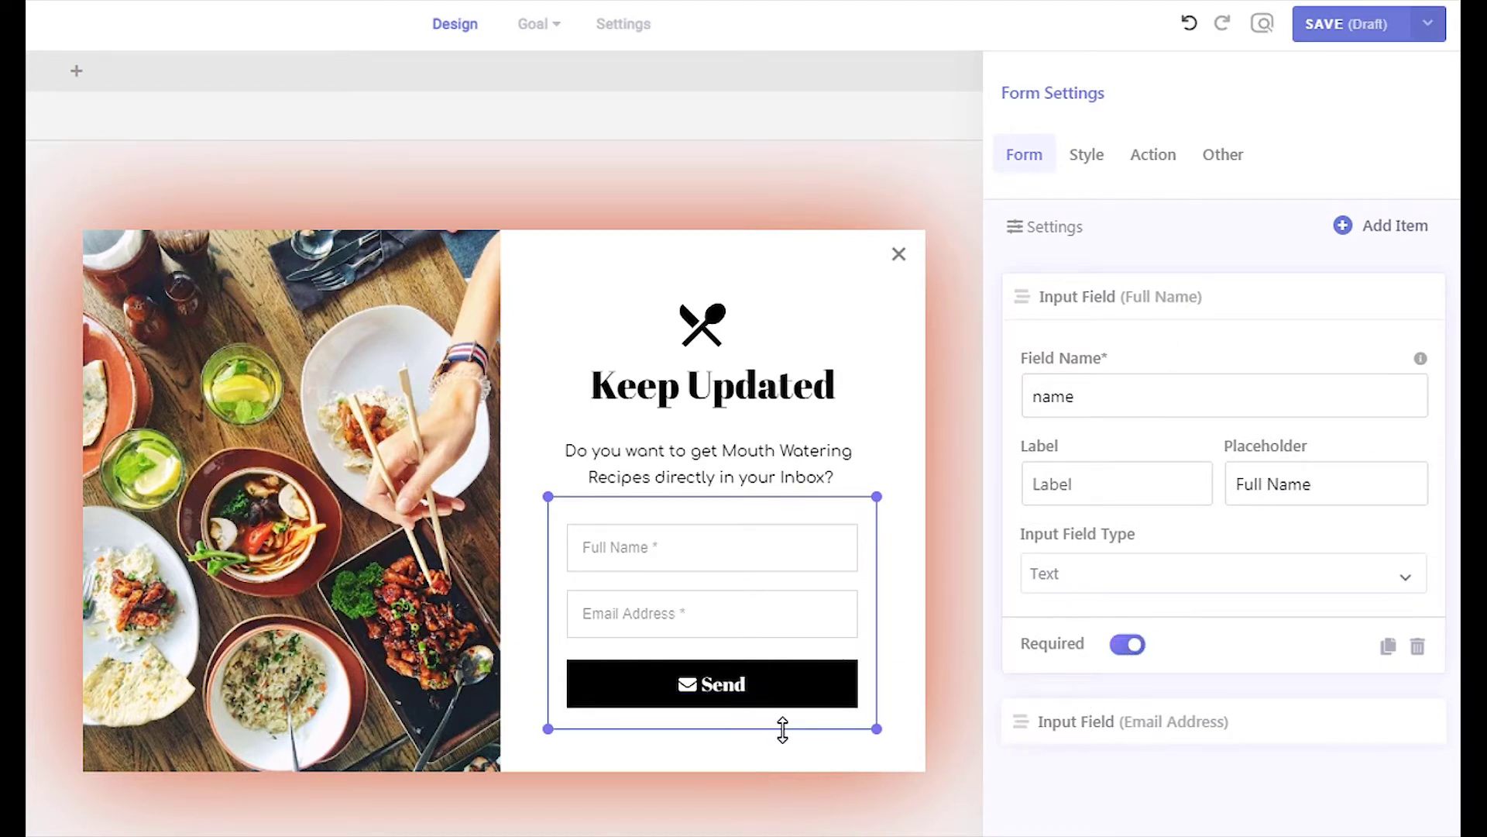
- Add a checkbox field, clear its label, and select its Dog option text for renaming
left_click(1357, 240)
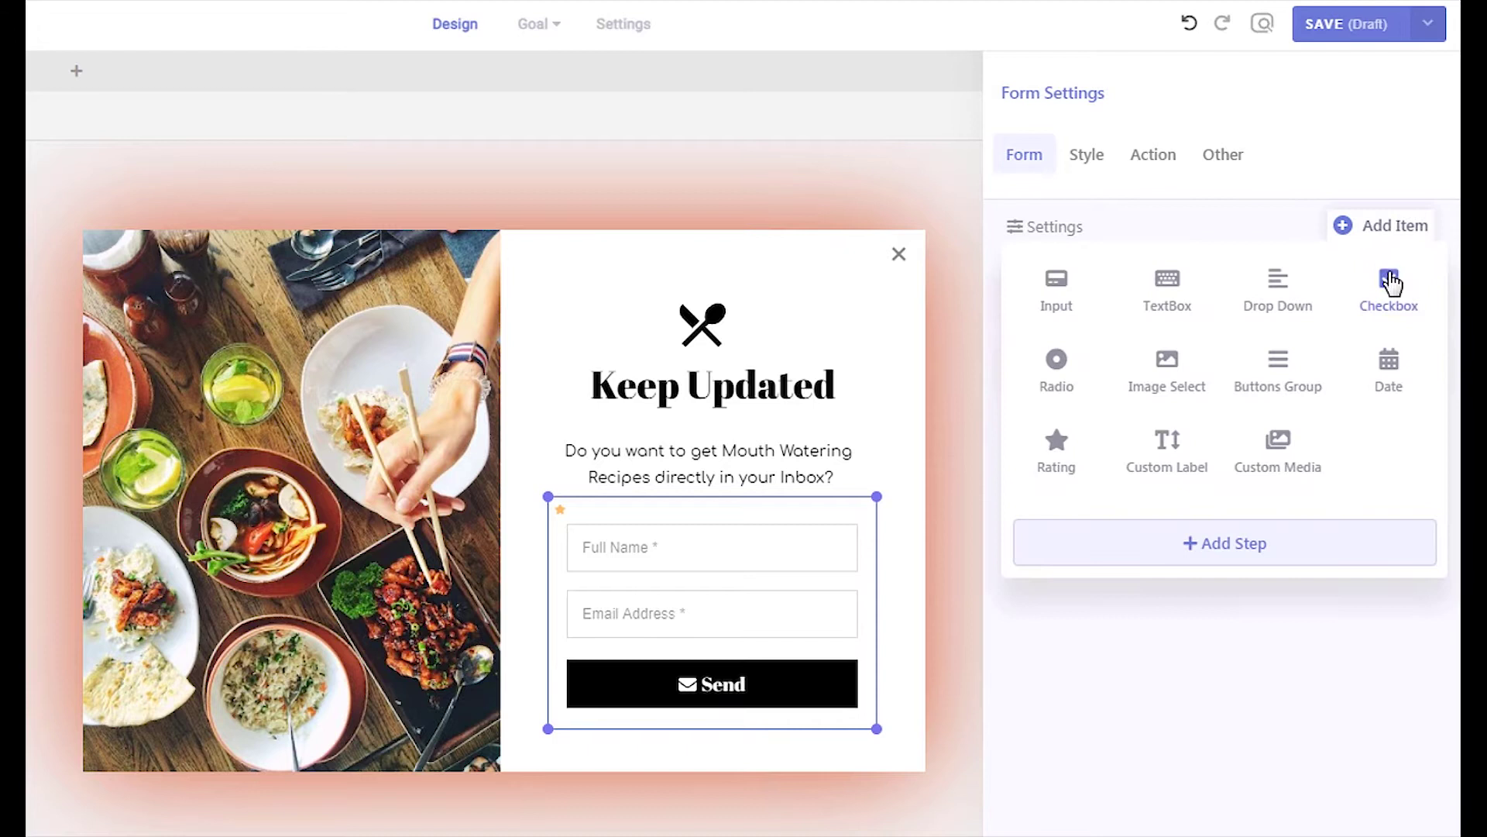
left_click(1386, 308)
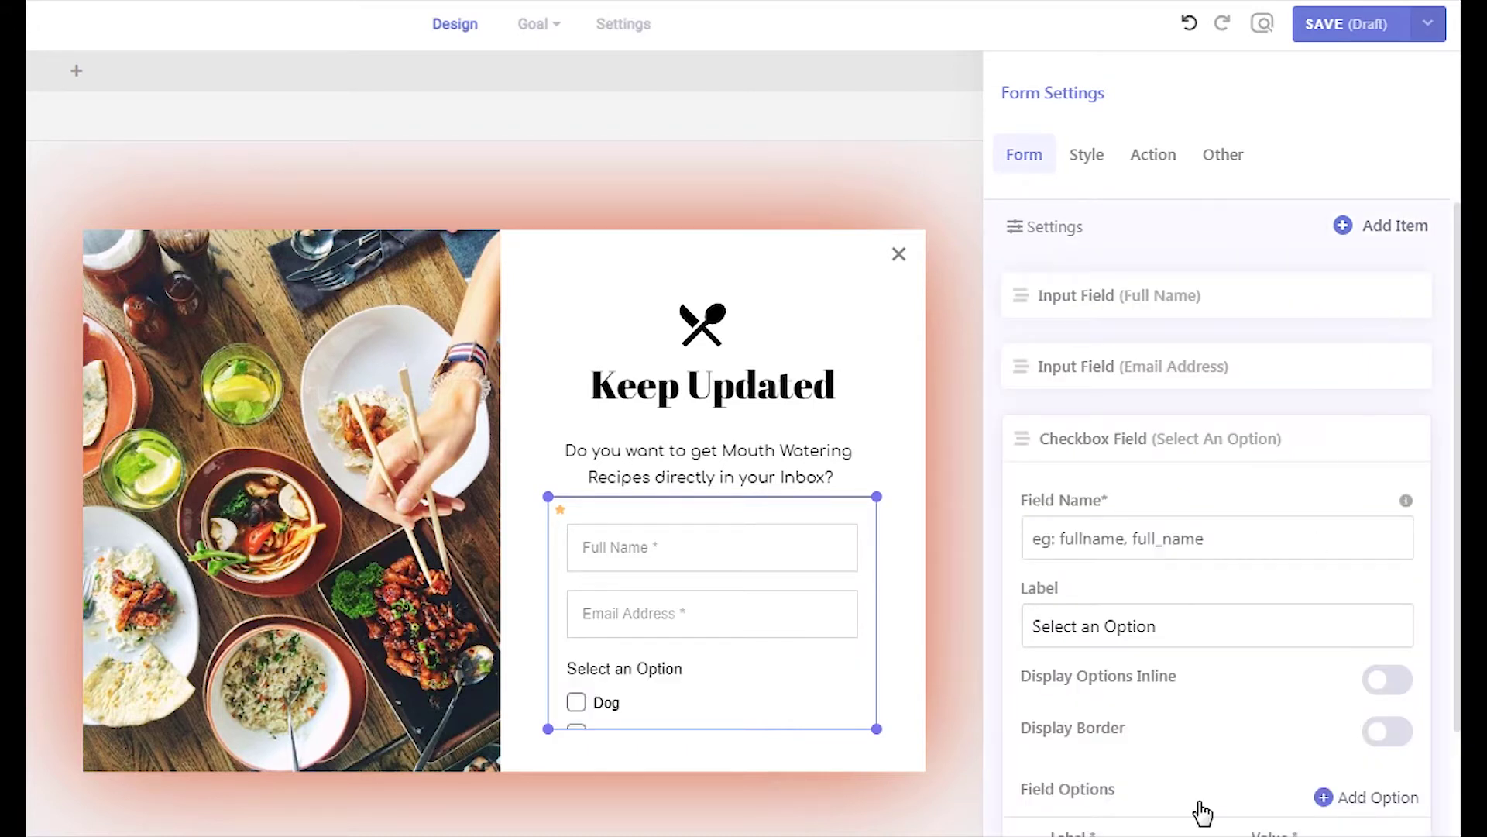
scroll(1278, 802, "down", 2)
scroll(1430, 767, "up", 1)
double_click(1133, 489)
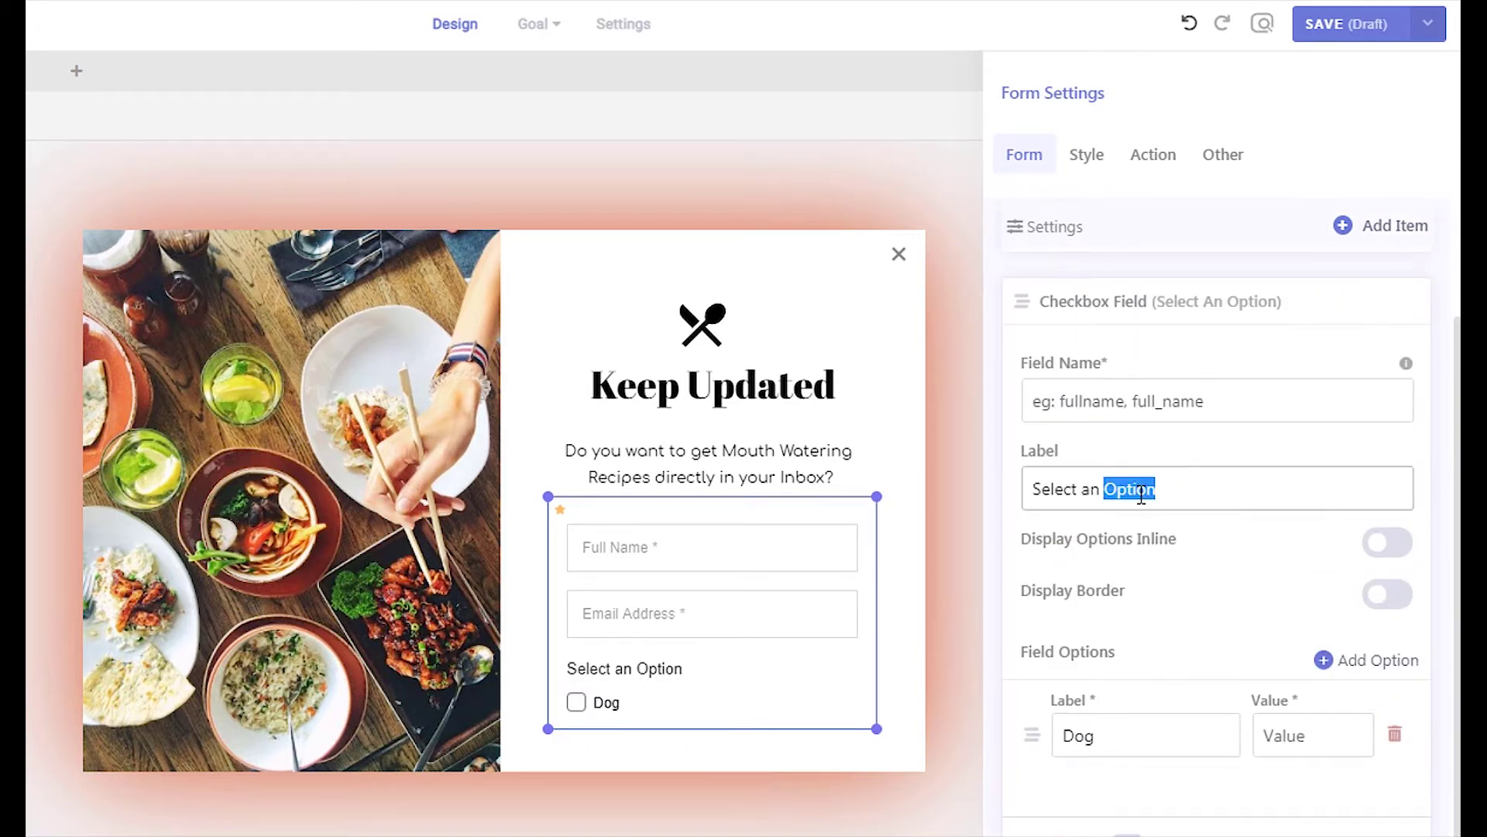
key("ctrl+a")
key("BackSpace")
double_click(1104, 742)
type("I agre")
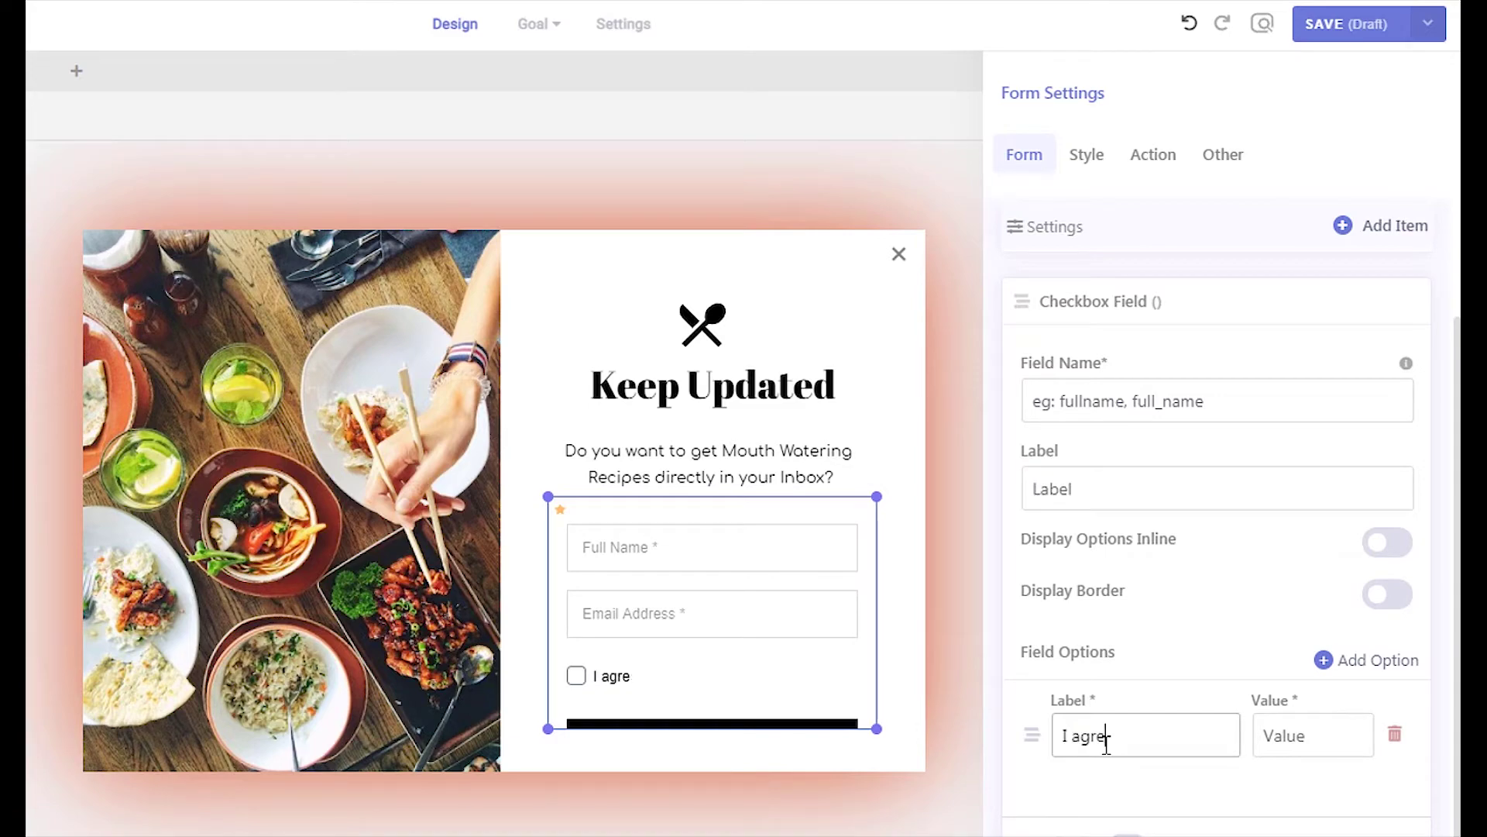
type("e to Subscribe to your newsletter")
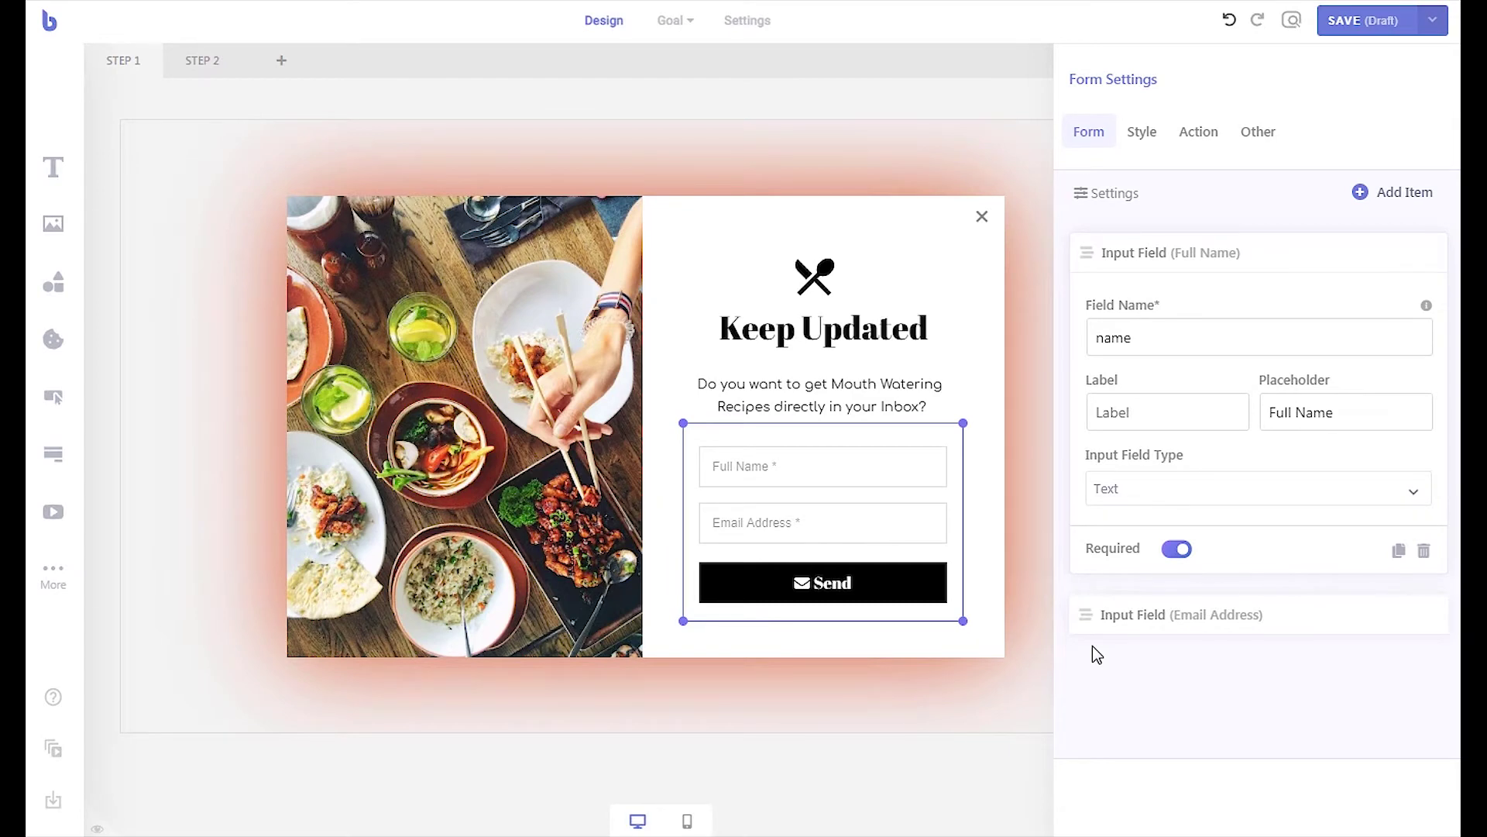
- Set the form's Add User to Newsletter action to Mailchimp with the Brave list
left_click(1207, 137)
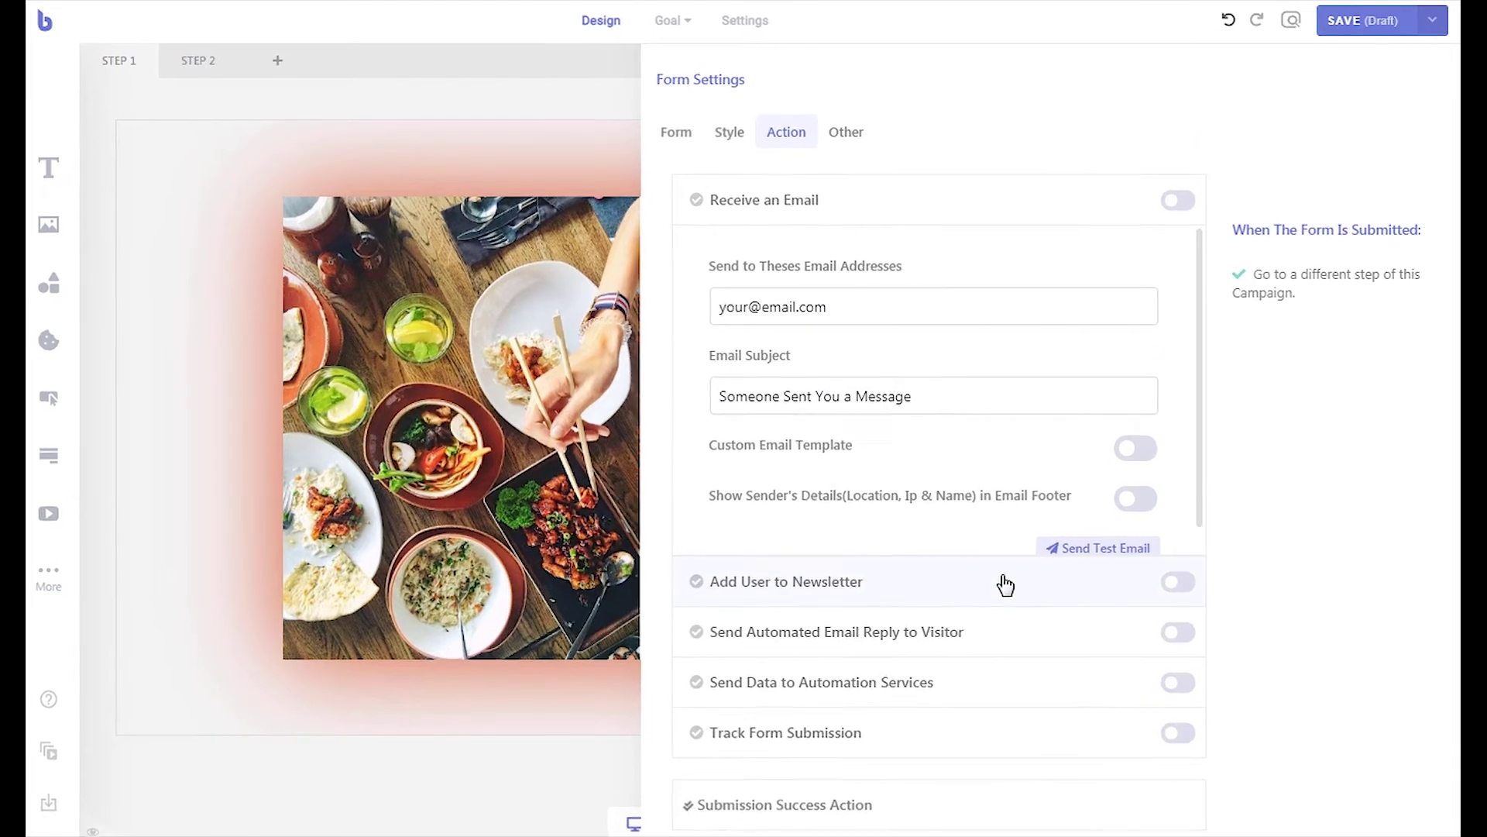
left_click(1004, 583)
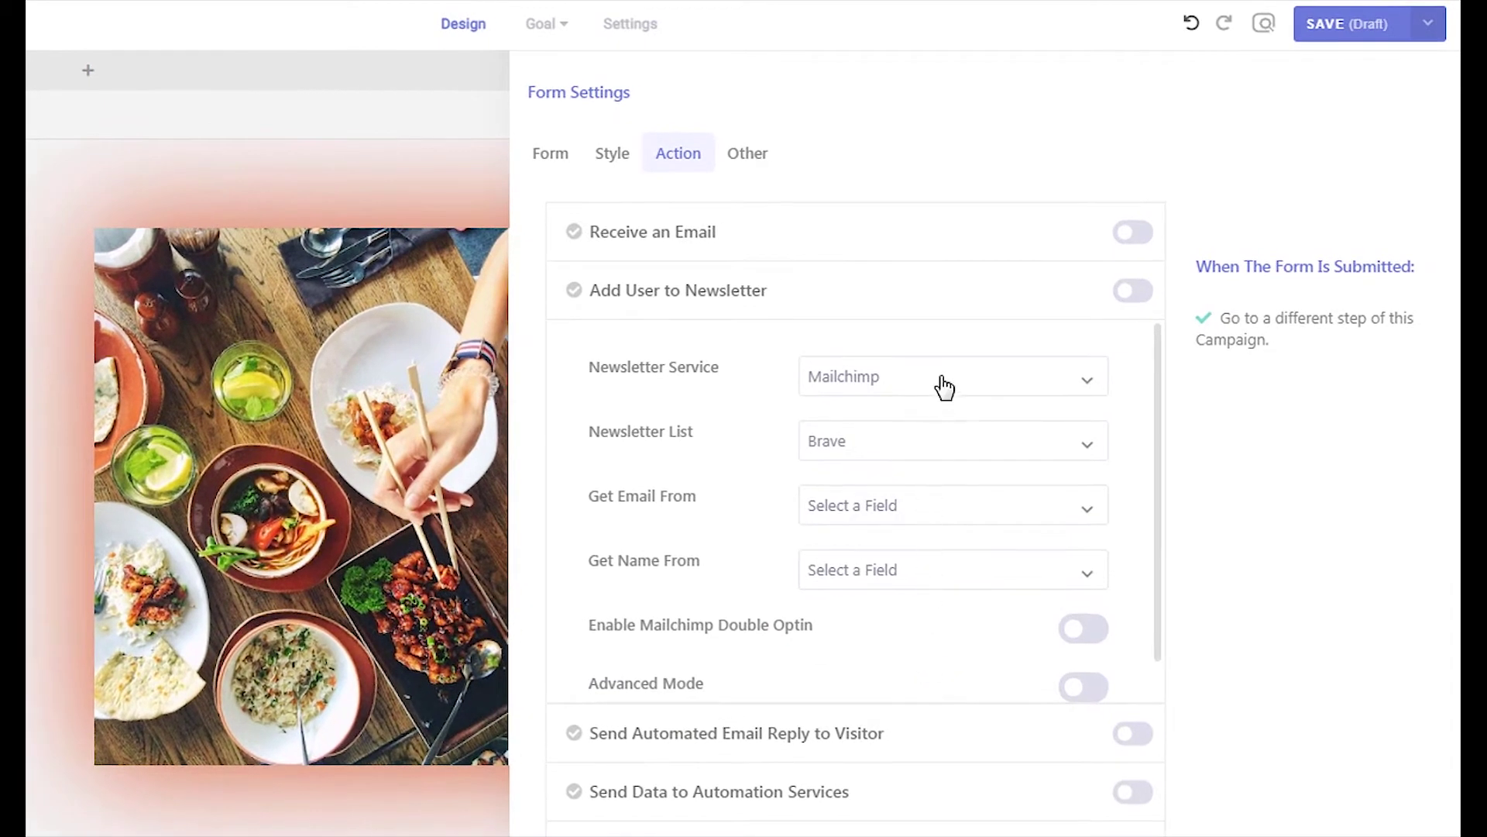
left_click(942, 385)
left_click(917, 459)
left_click(917, 456)
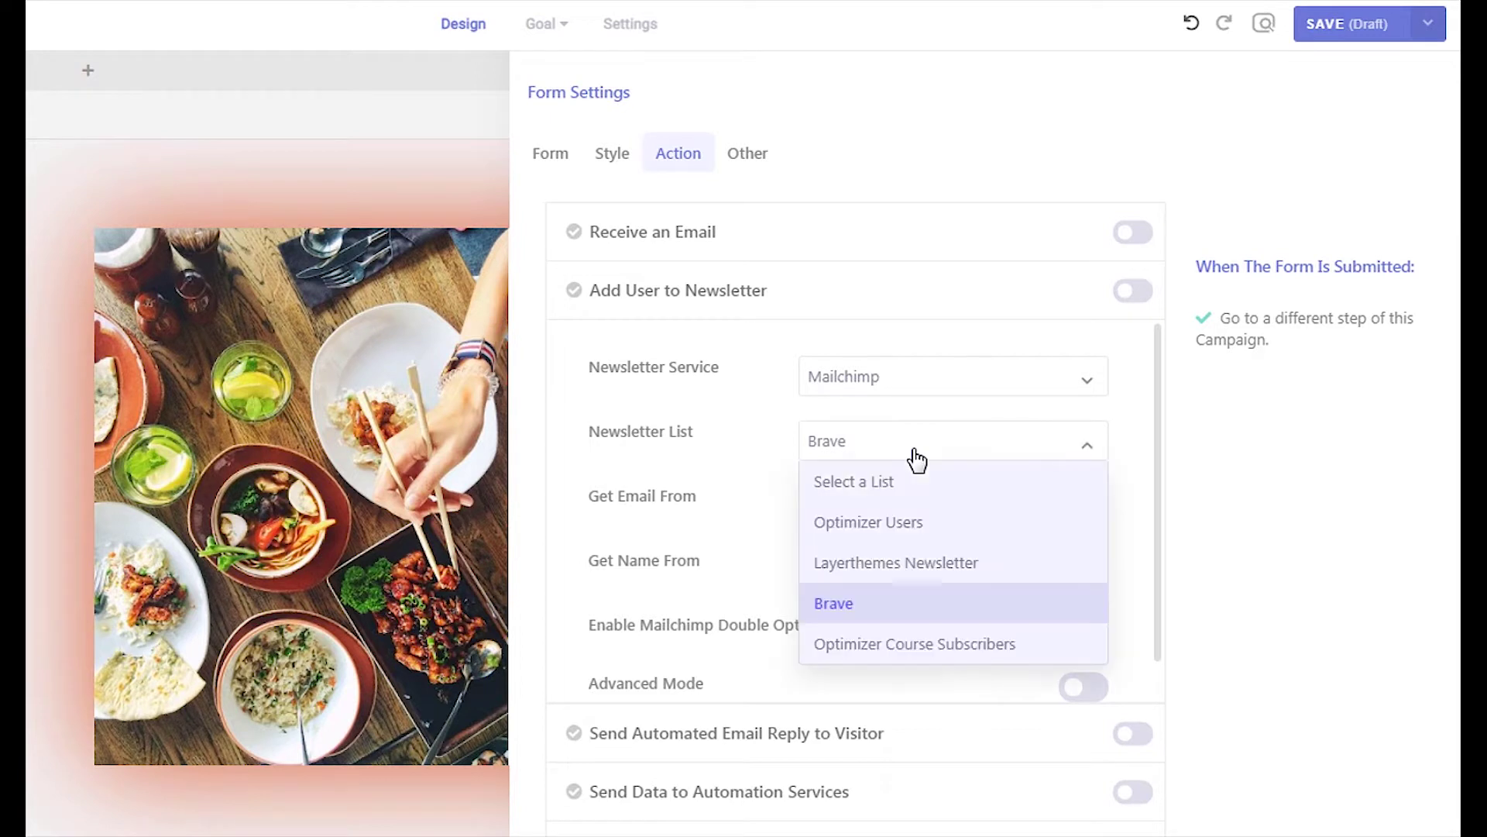
left_click(889, 612)
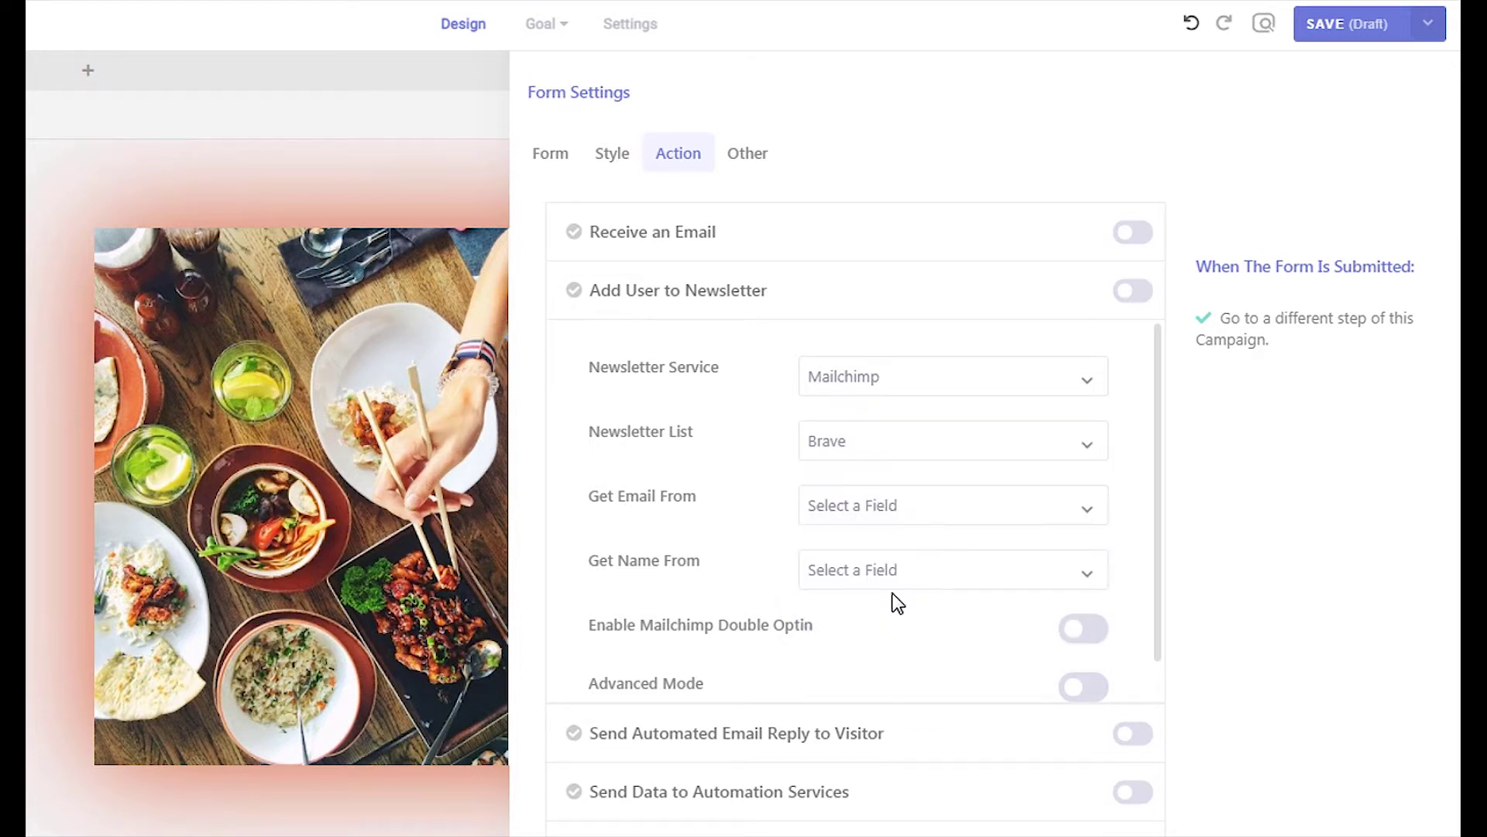
- Map subscriber email and name to the form's email and name fields, and enable subscribing
left_click(903, 522)
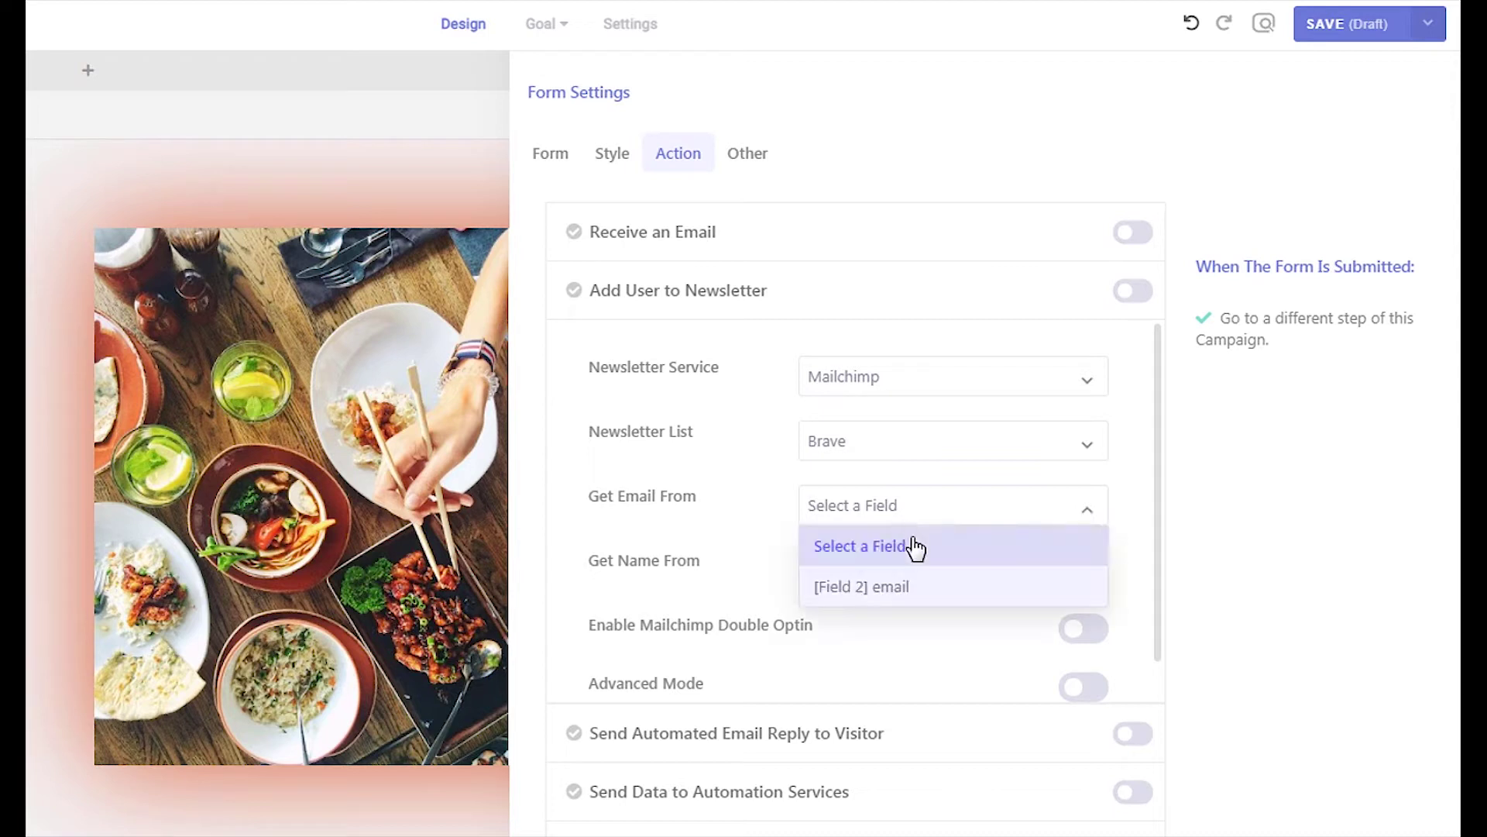
left_click(930, 584)
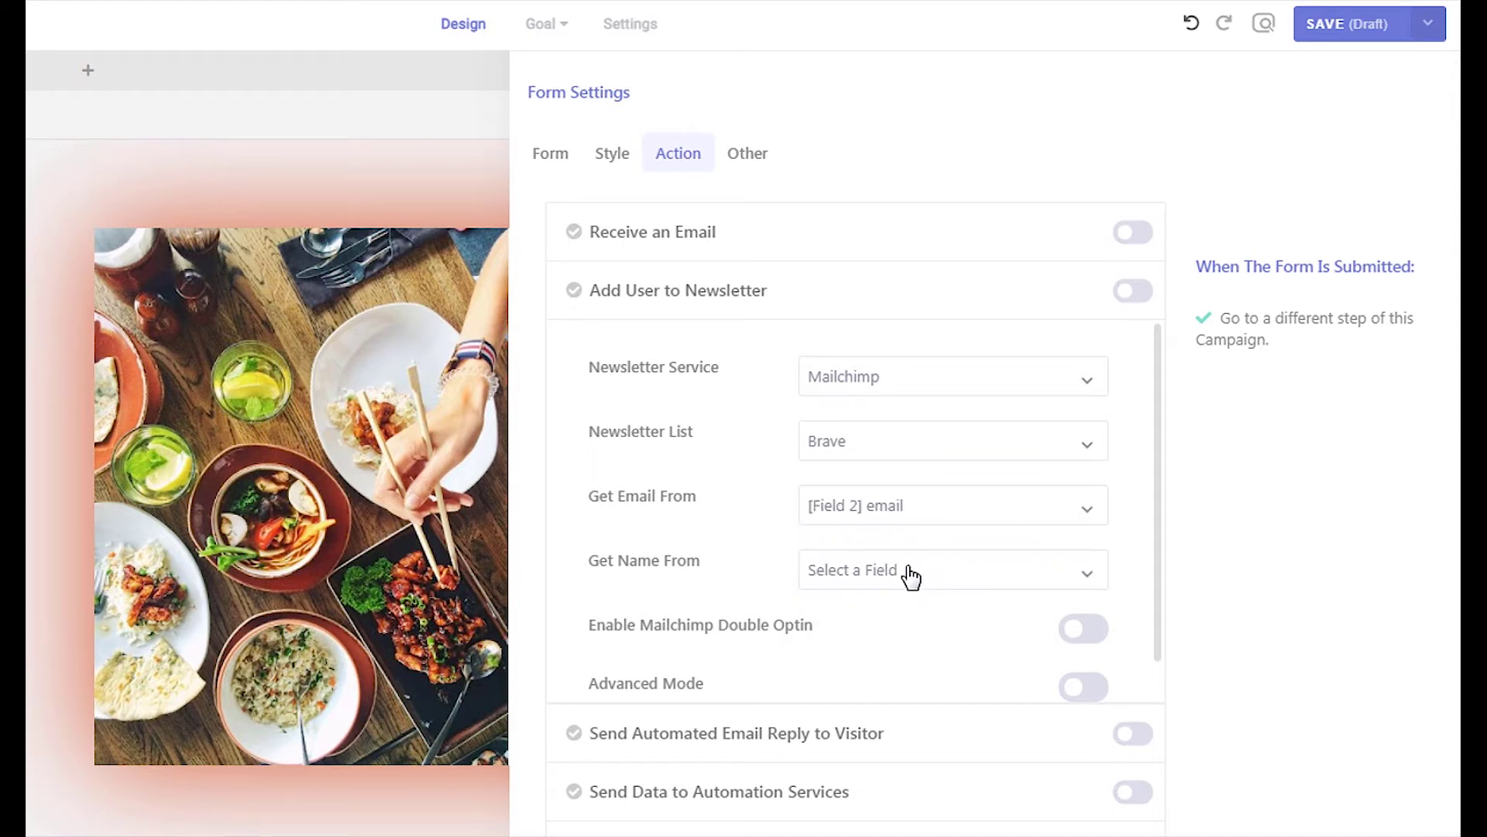
left_click(915, 576)
left_click(912, 657)
left_click(1141, 290)
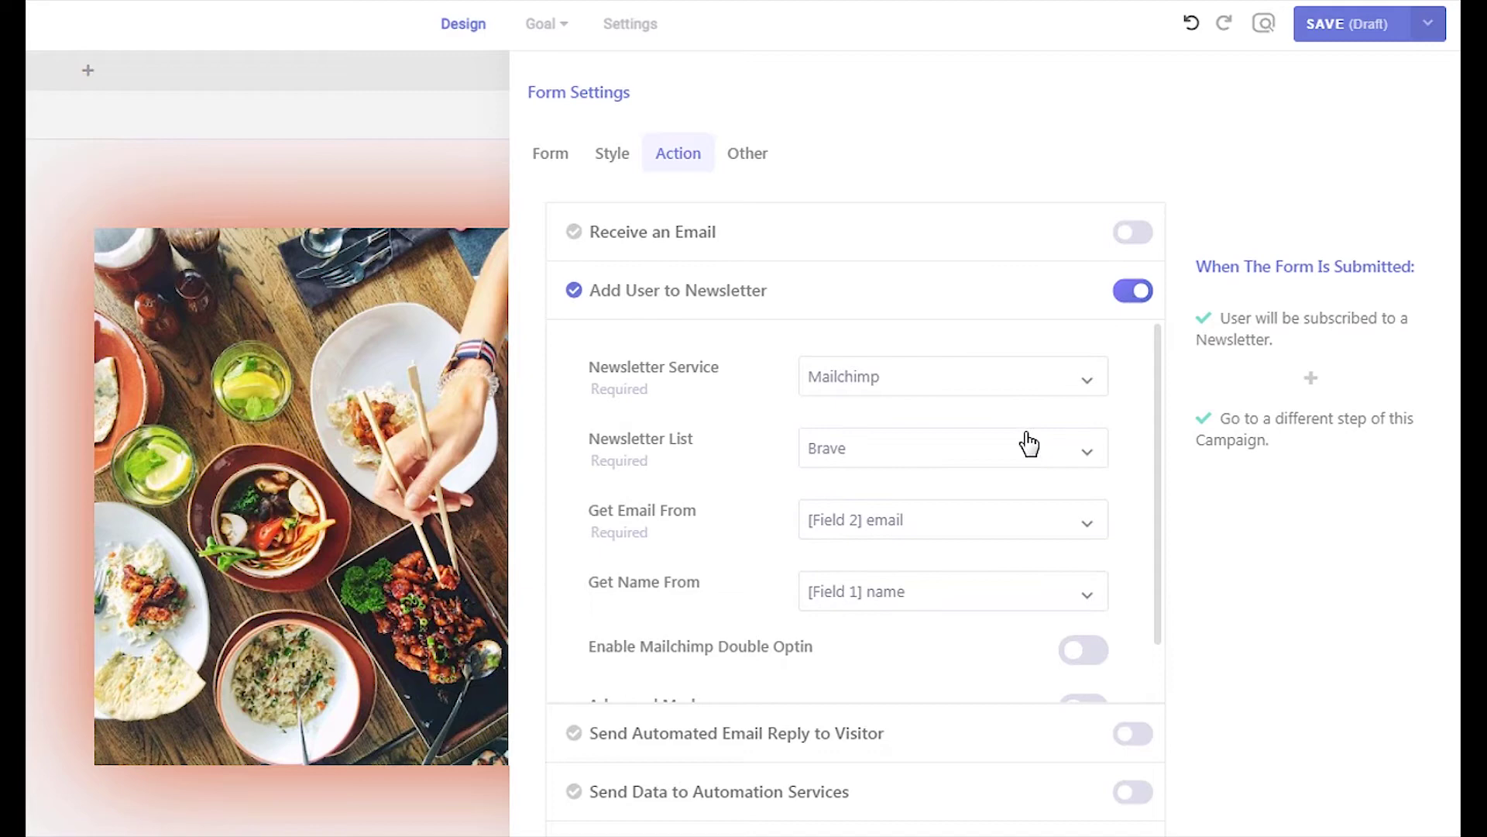
scroll(914, 647, "down", 1)
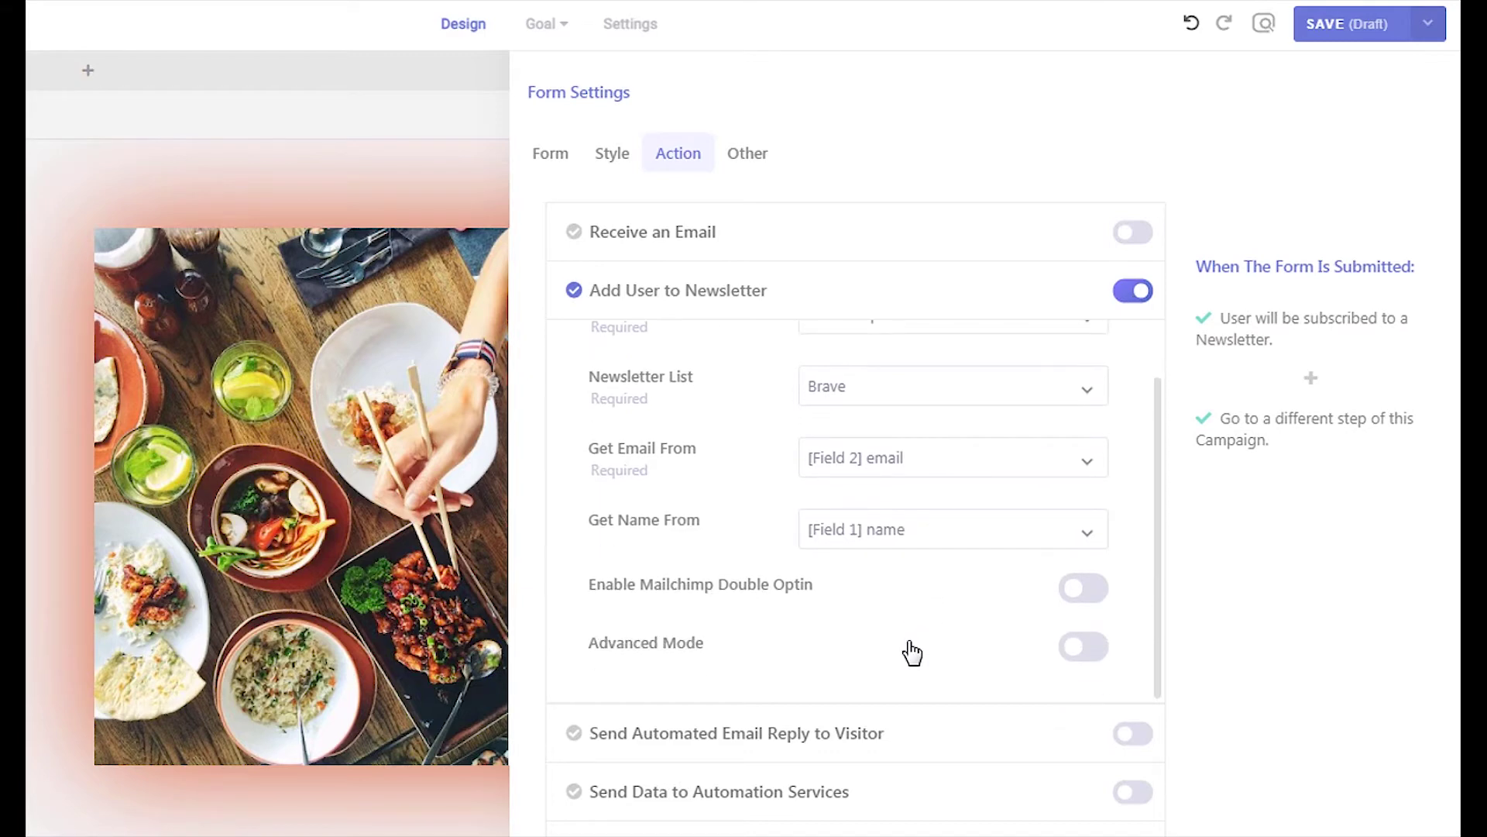
scroll(913, 650, "down", 2)
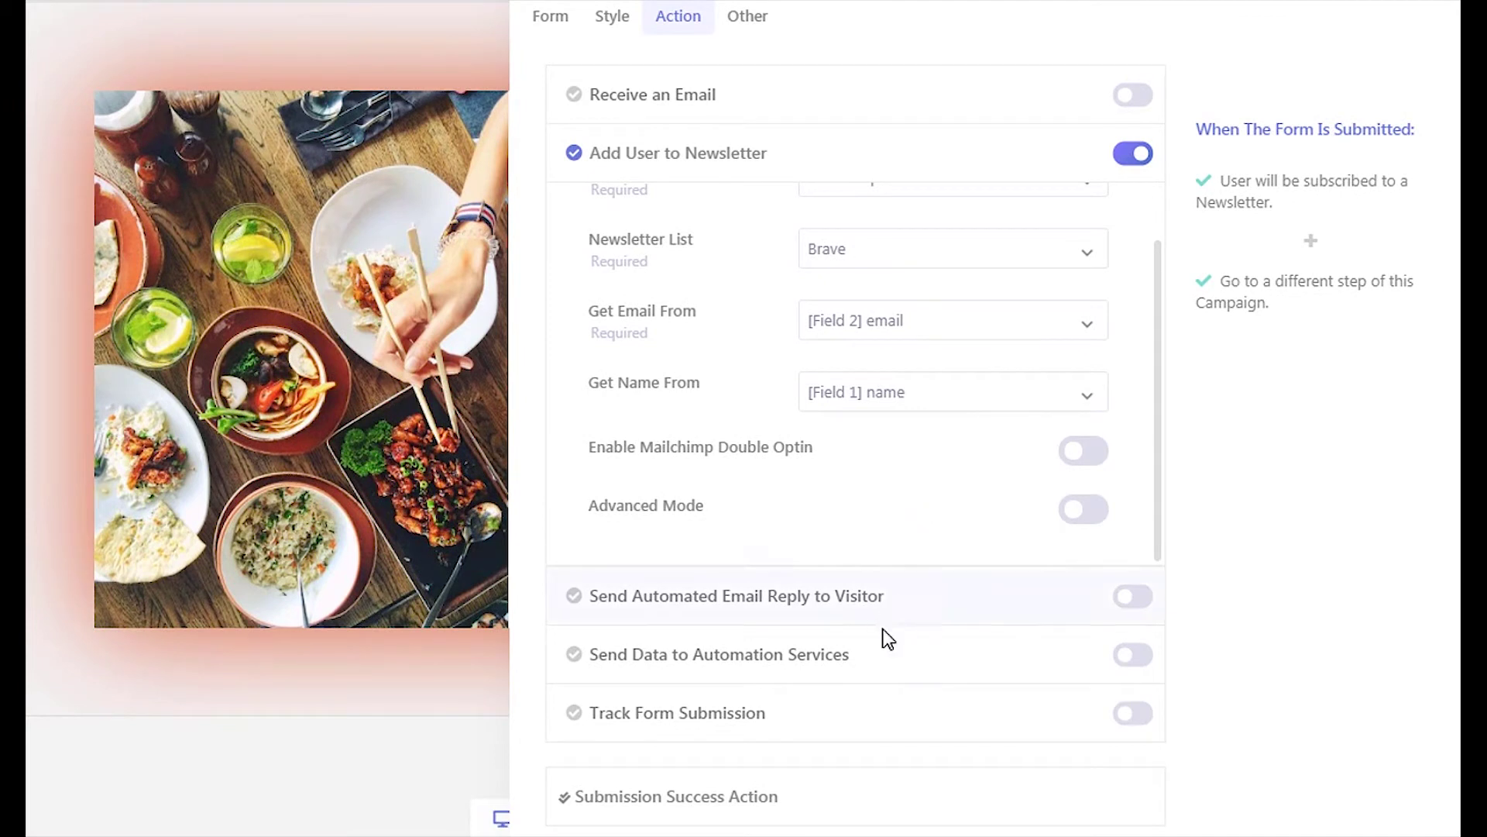
- Set the submission success action to Go to Another Step, targeting step 2
left_click(854, 794)
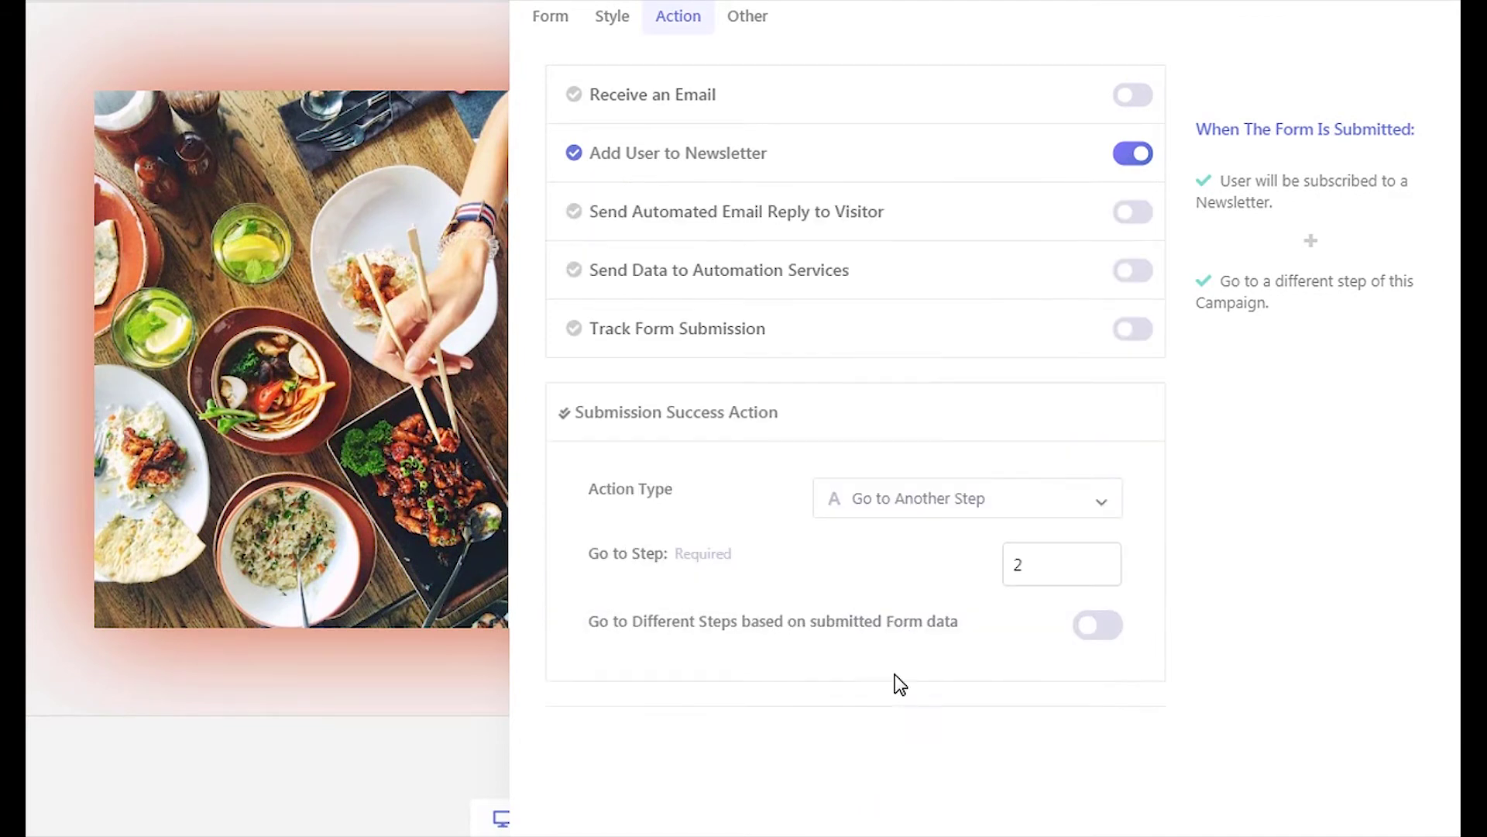
left_click(931, 504)
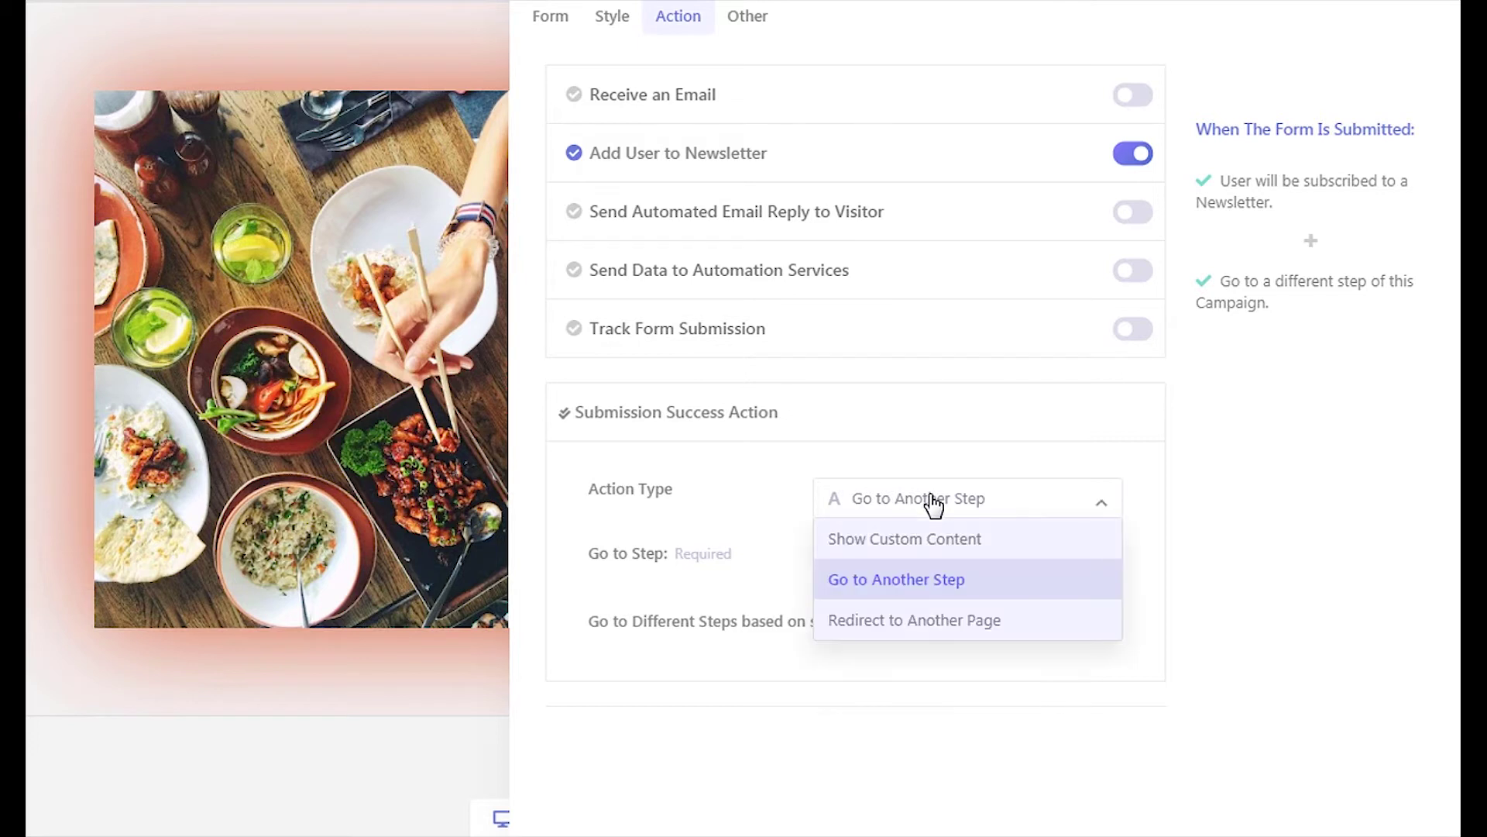
left_click(890, 540)
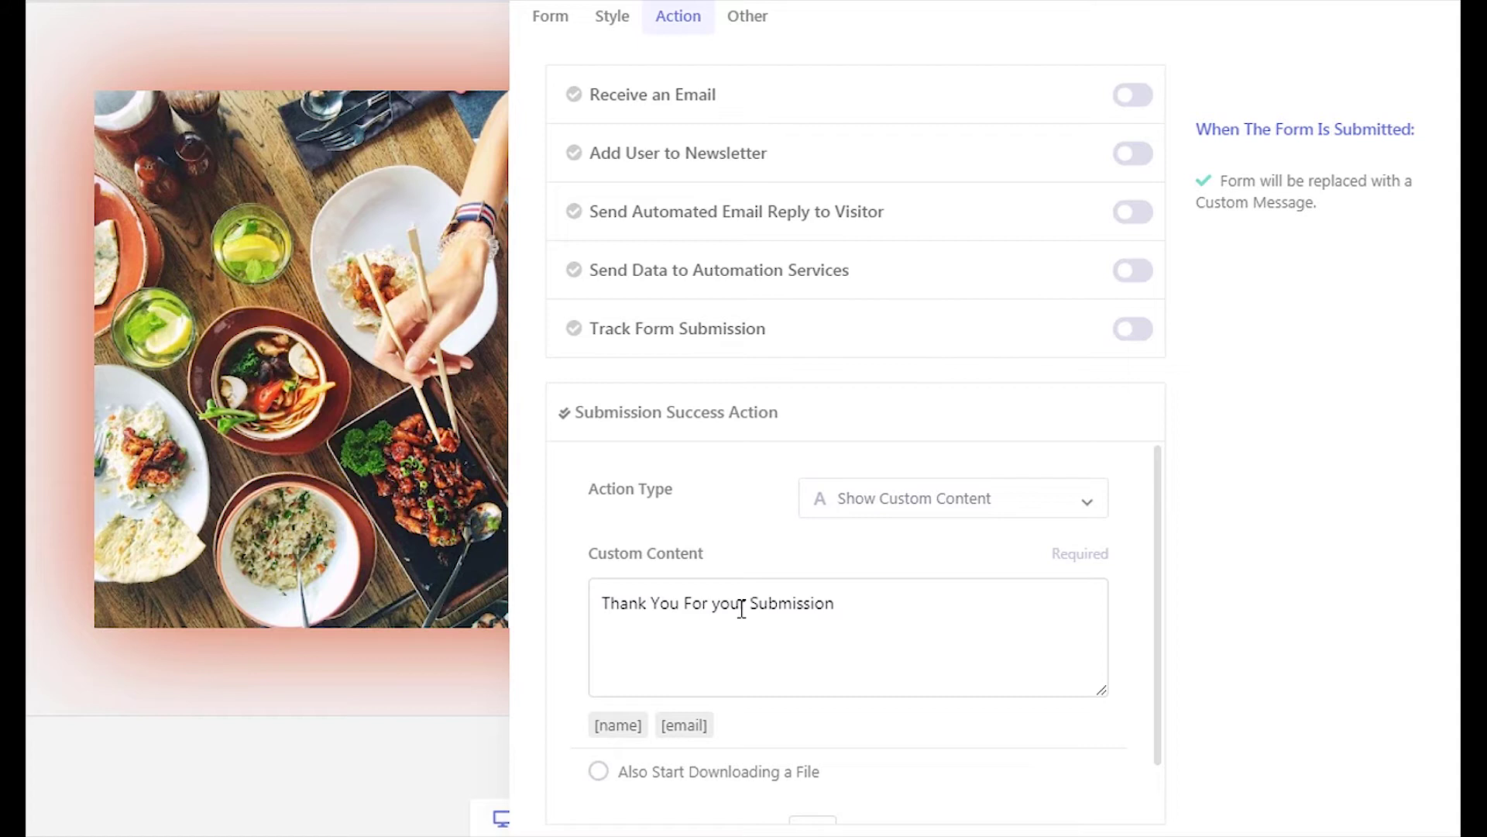
left_click(910, 516)
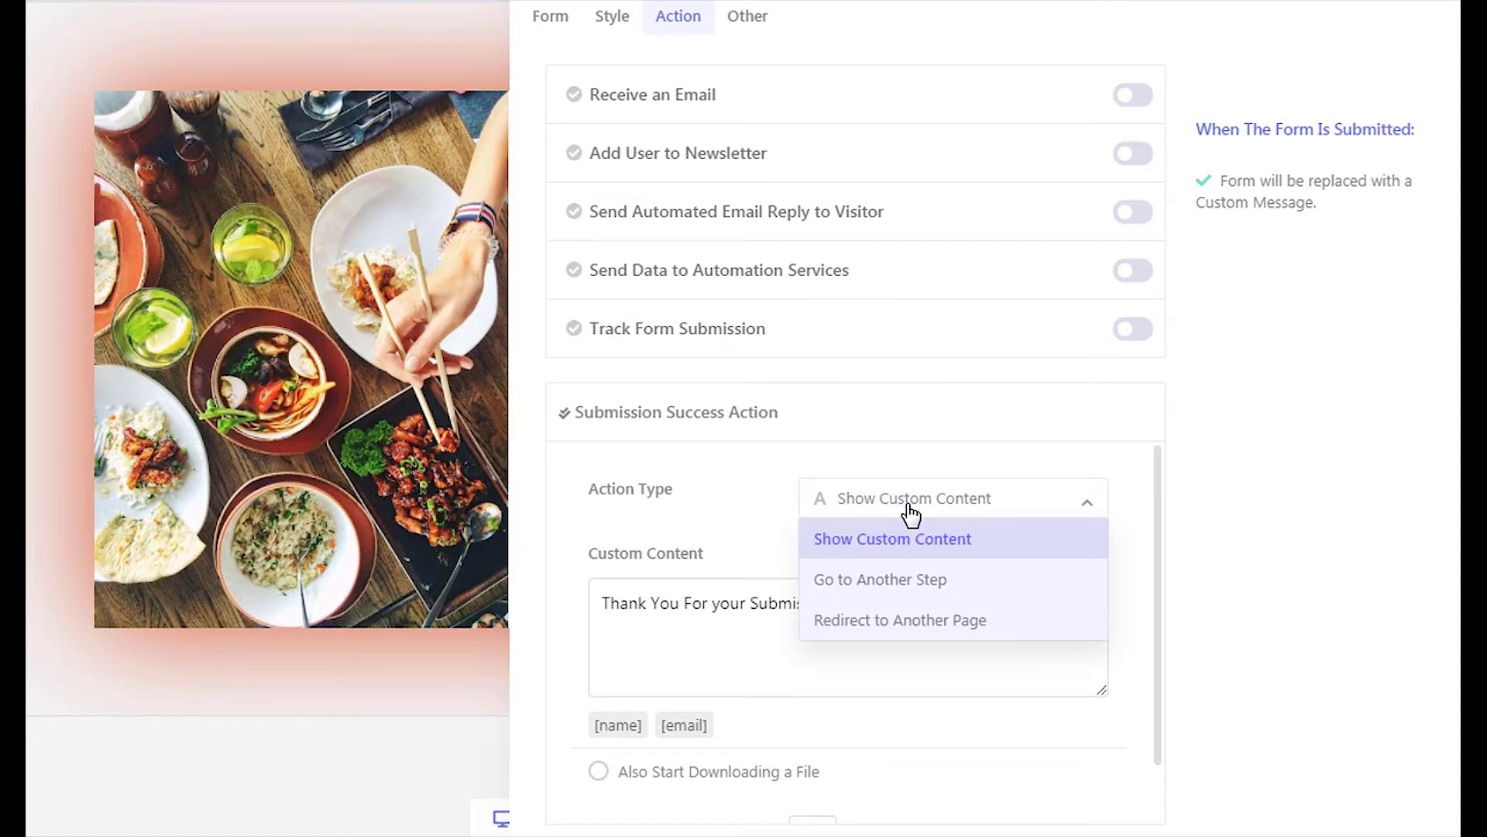
left_click(887, 591)
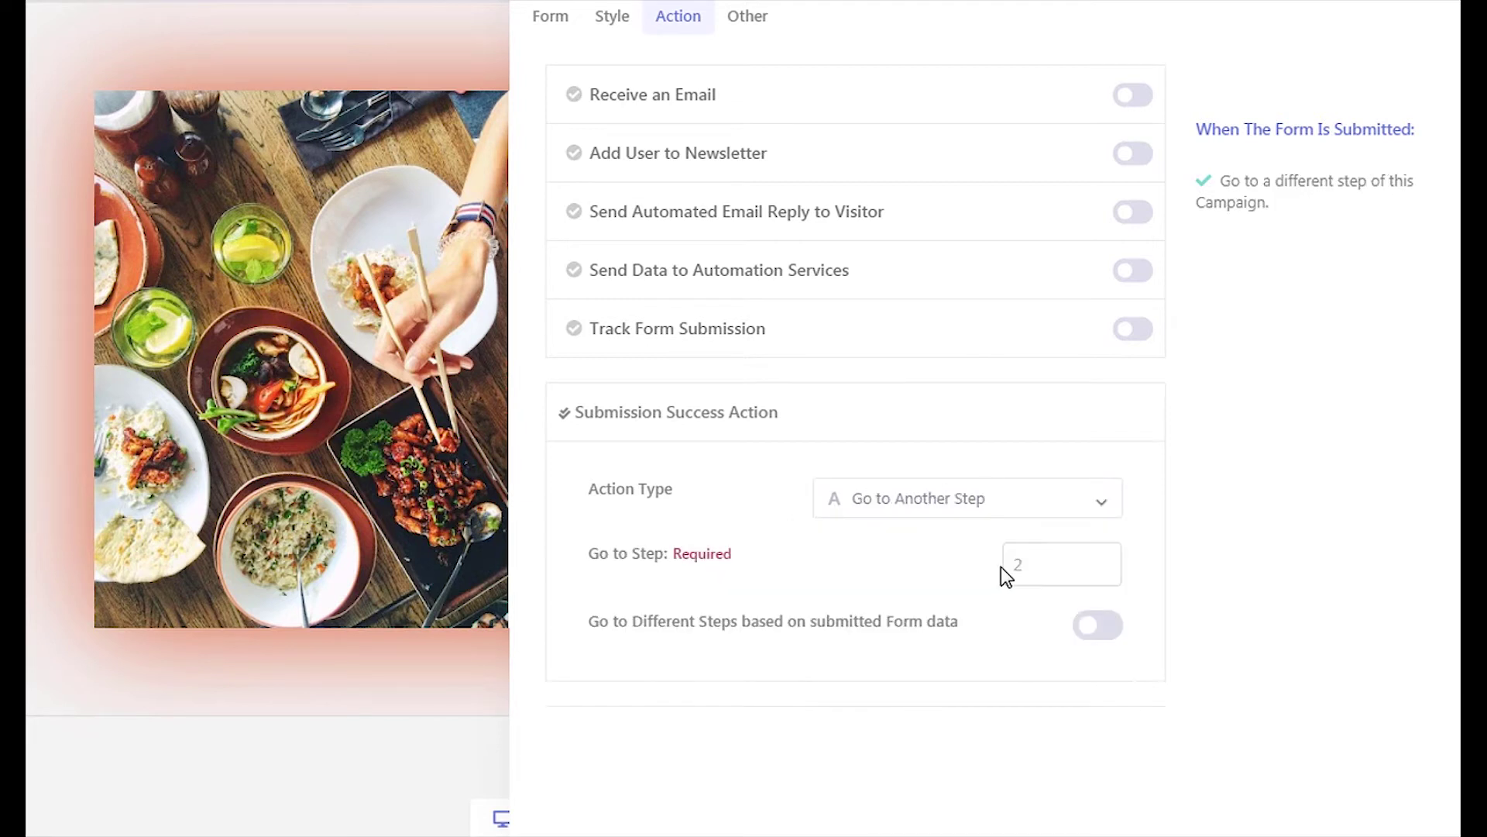
left_click(1030, 566)
type("2")
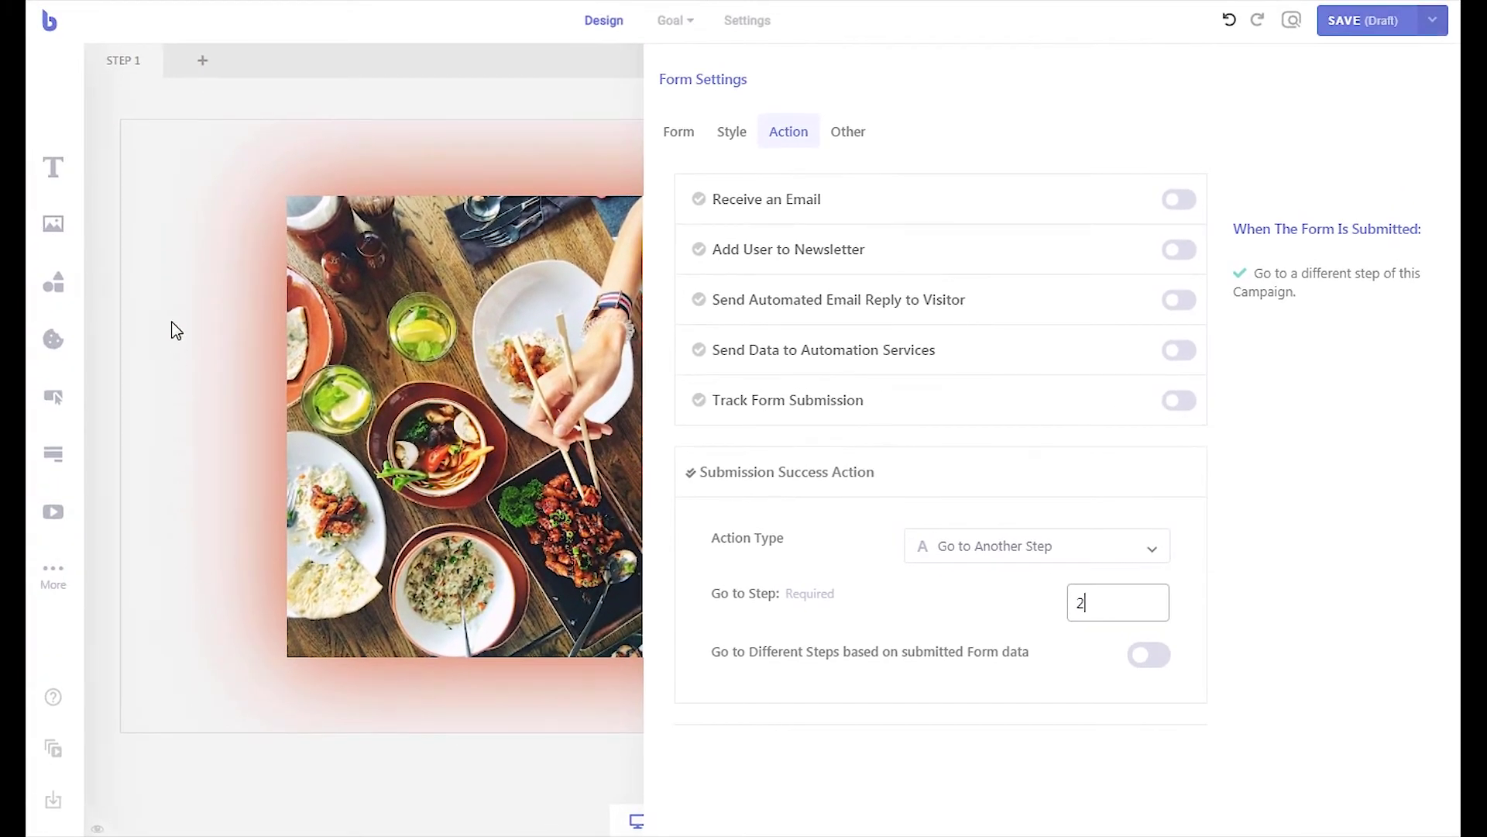
- Duplicate Step 1, then delete the signup form and description from Step 2
left_click(172, 330)
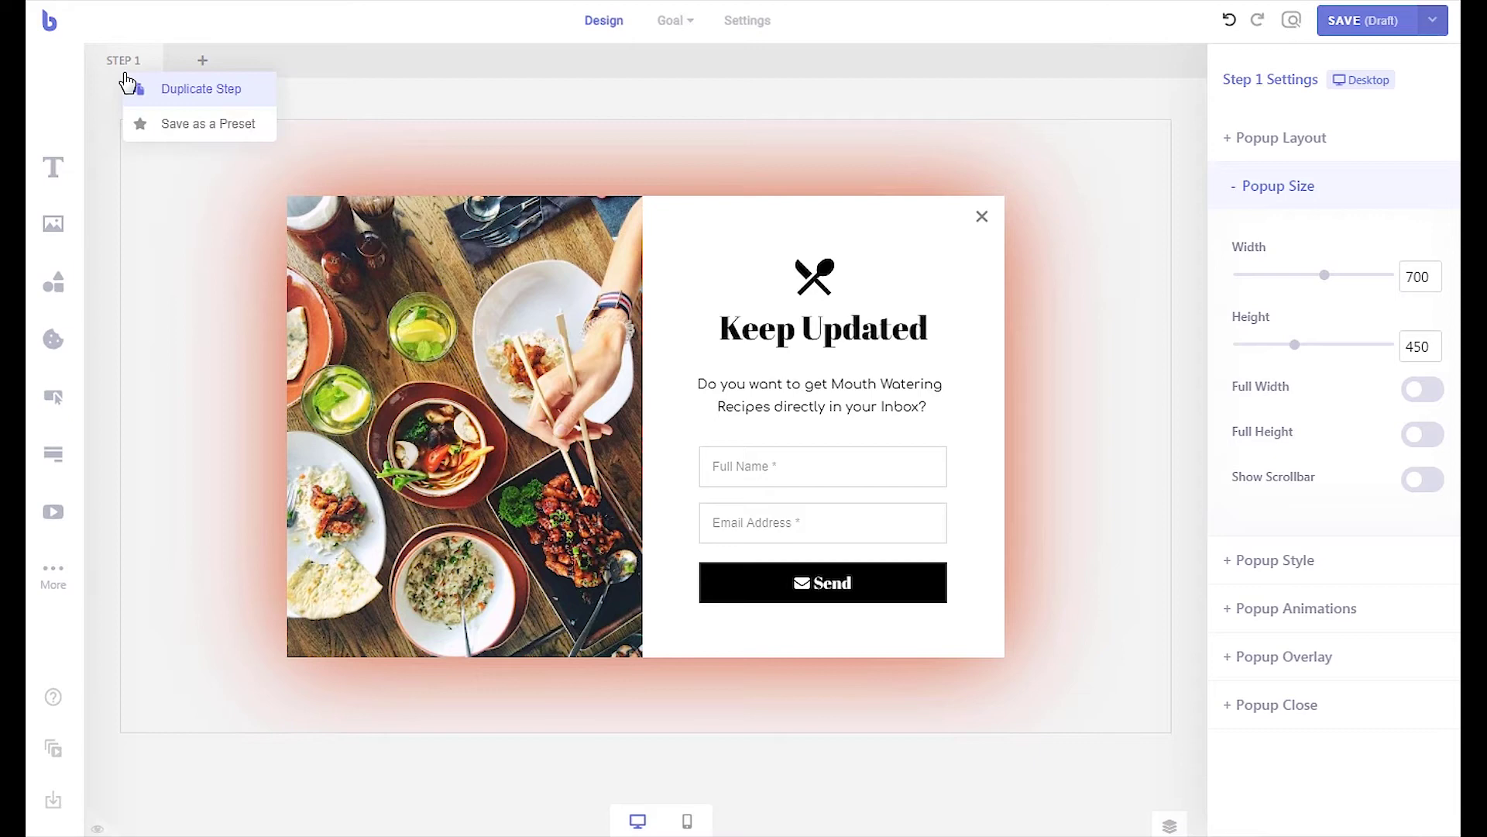
left_click(215, 98)
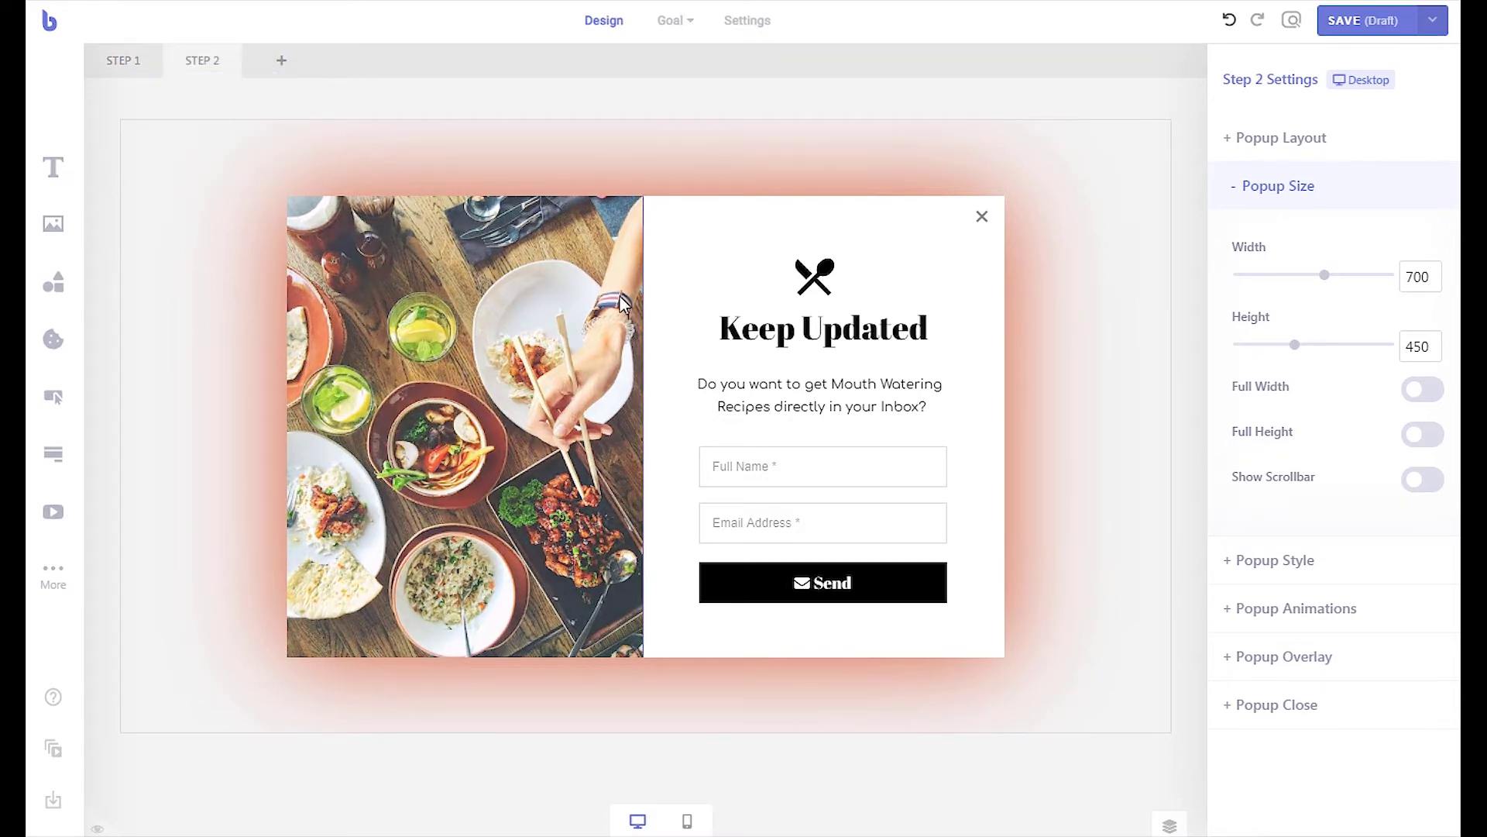
left_click(776, 502)
key("Delete")
left_click(790, 416)
key("Delete")
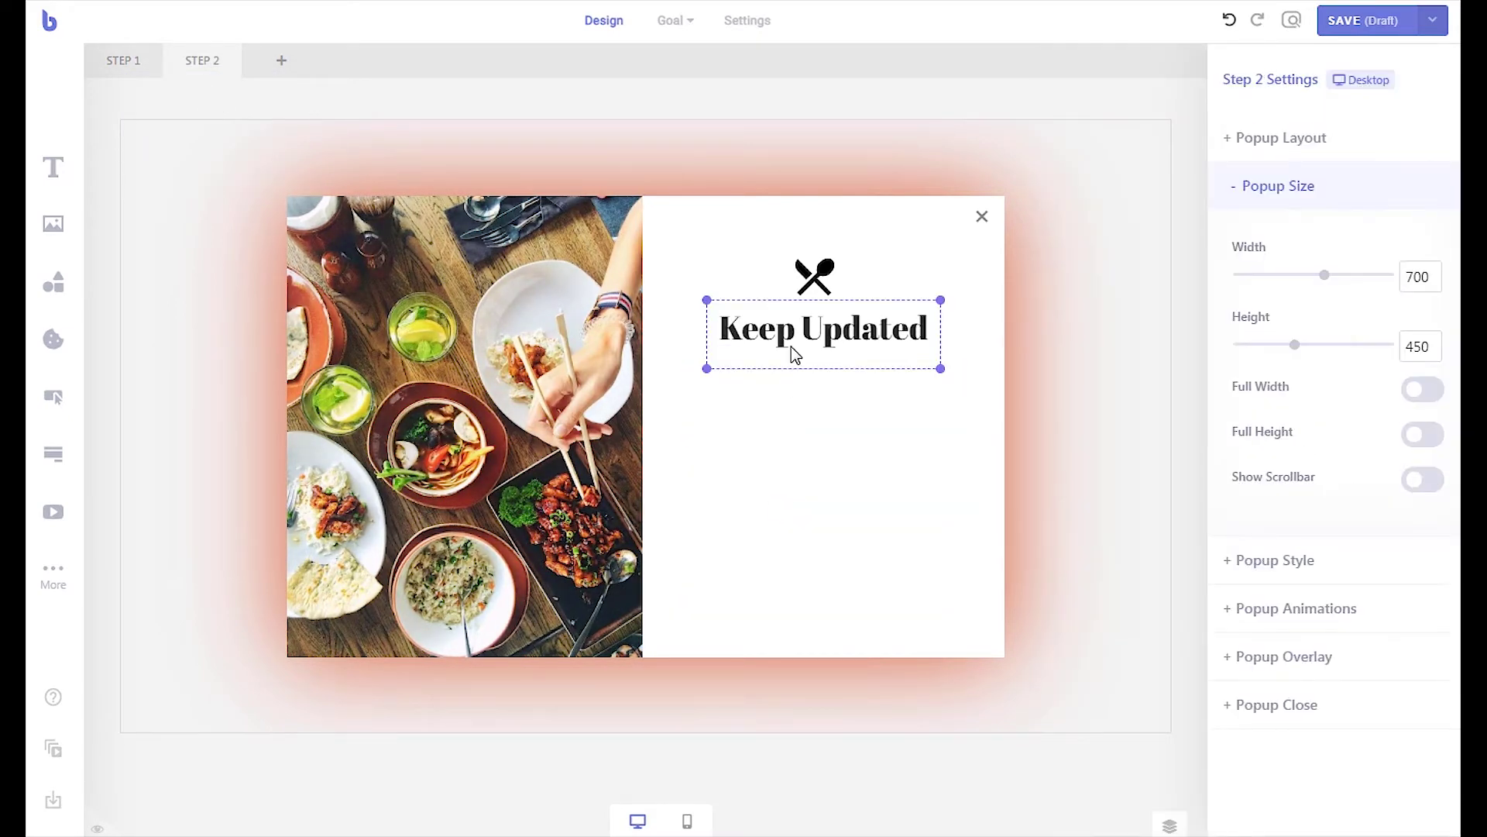
- Move the icon and heading down and change the heading to 'Thank You'
left_click_drag(856, 408, 770, 240)
left_click_drag(794, 329, 810, 429)
left_click(810, 430)
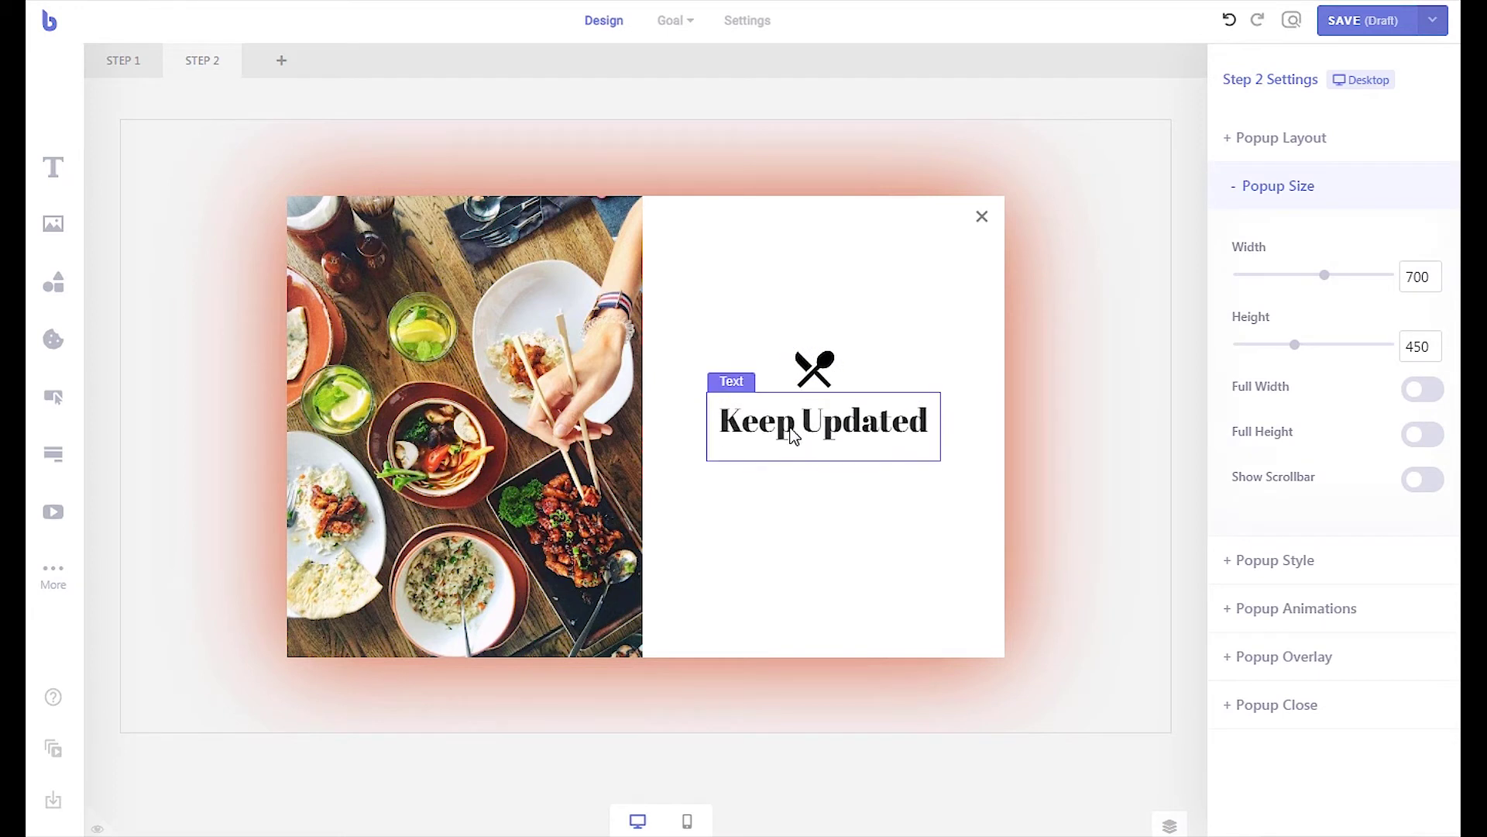
double_click(810, 431)
type("Thank You")
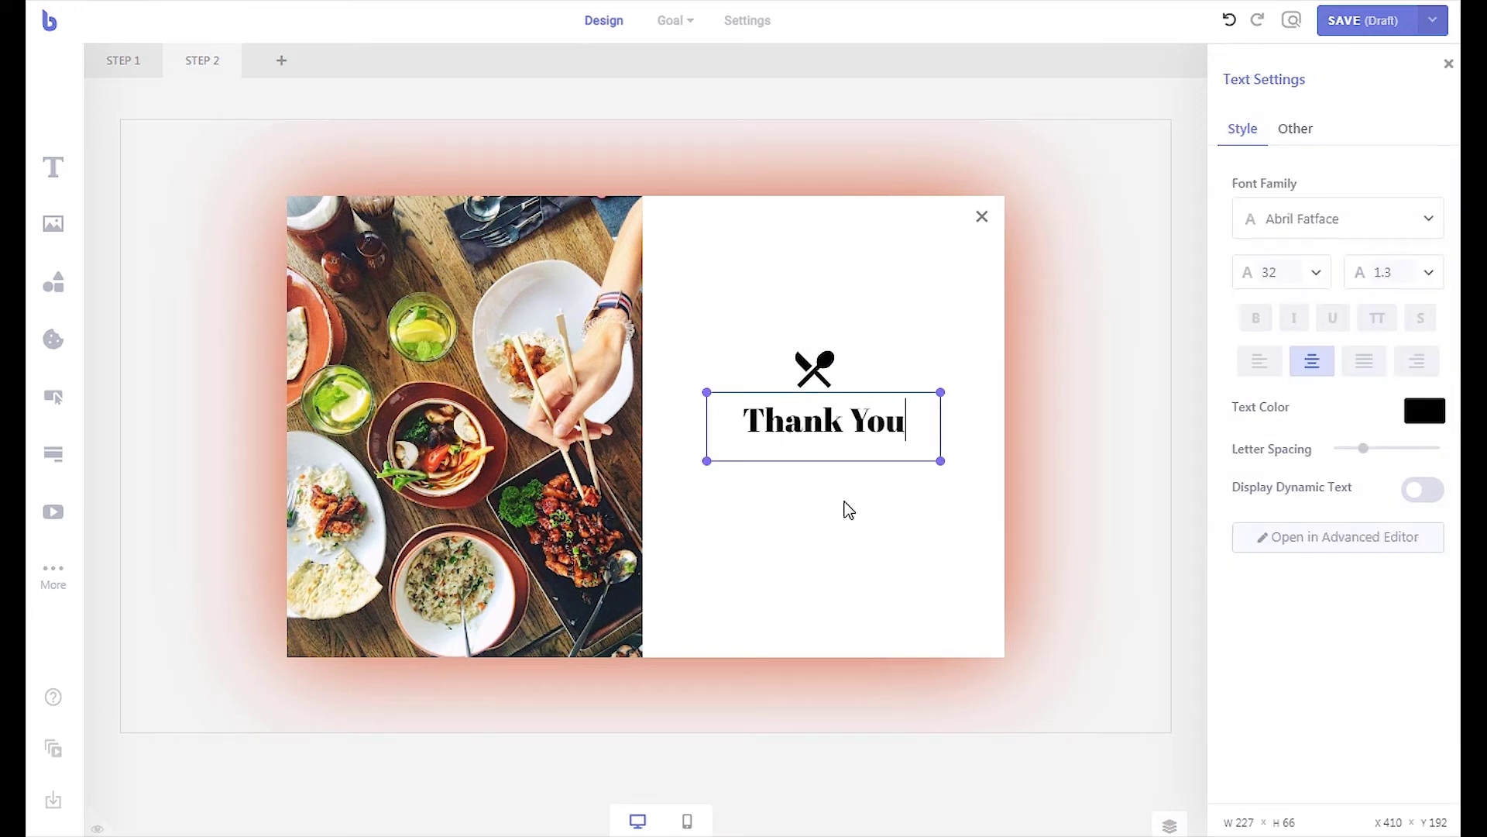
left_click(817, 507)
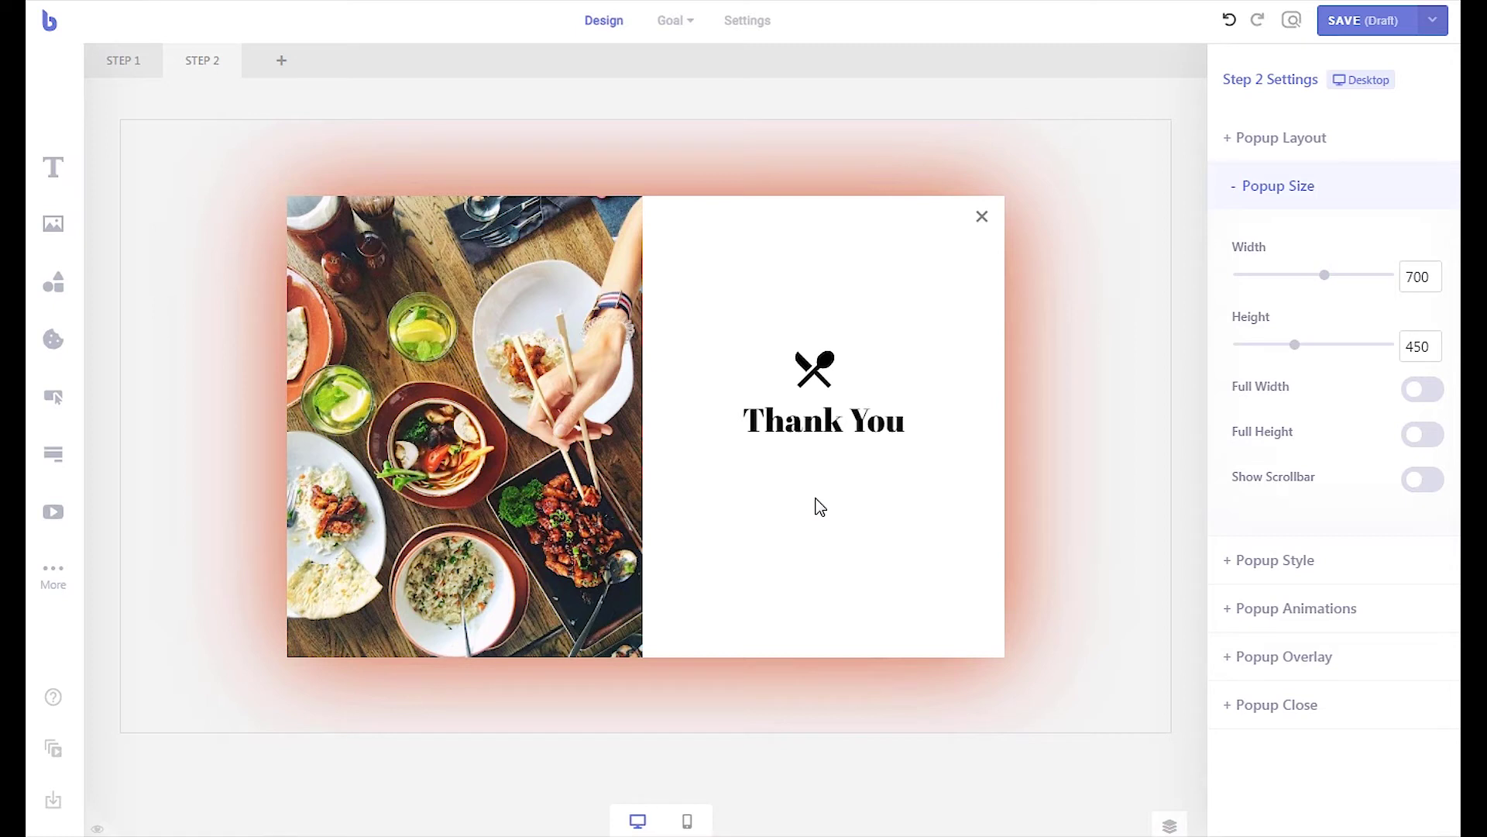
- Review the campaign's placement, trigger, audience and frequency settings
left_click(758, 25)
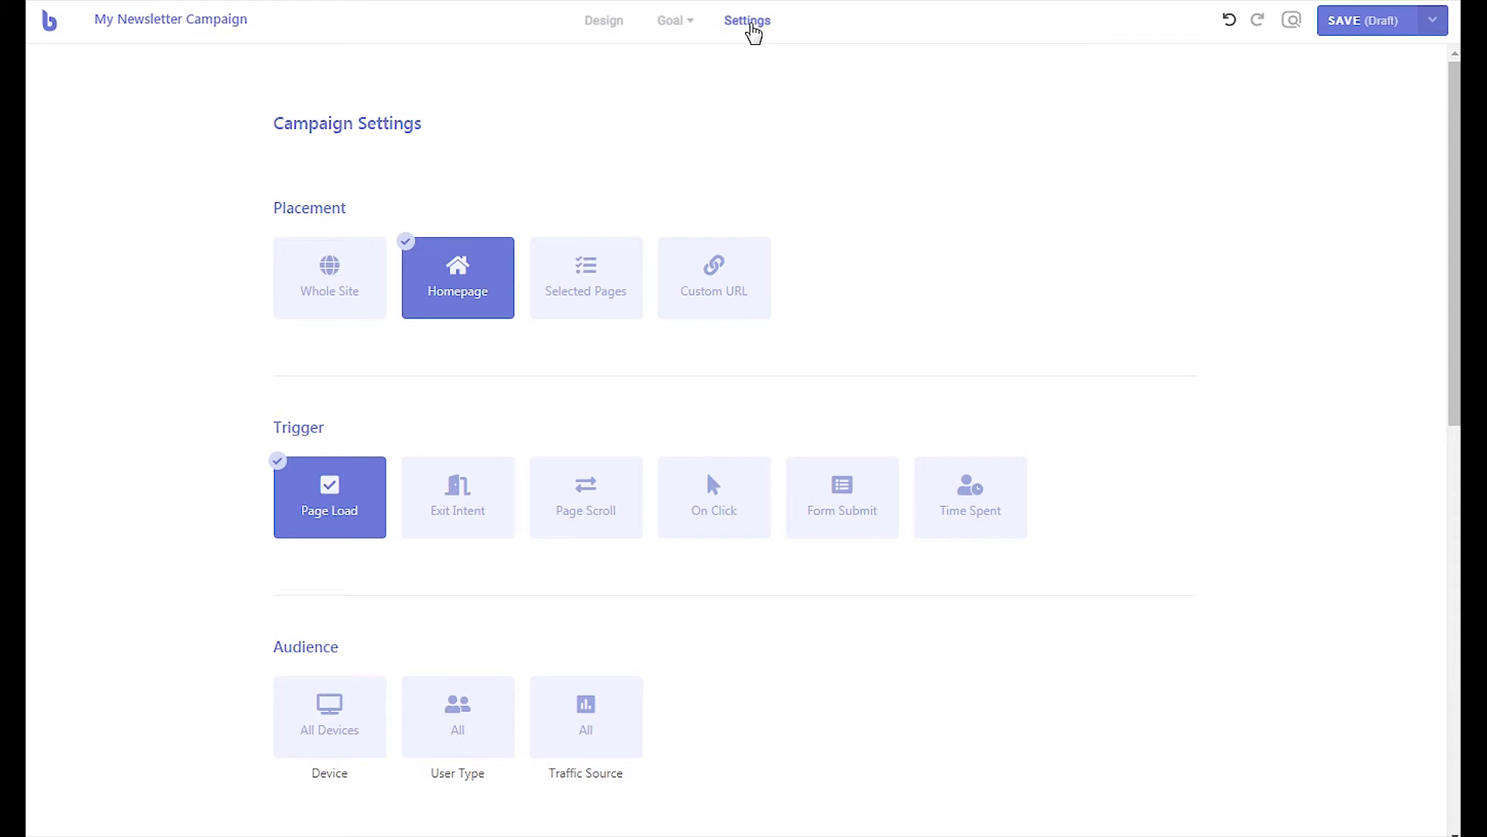
scroll(847, 256, "down", 3)
scroll(848, 255, "down", 5)
scroll(844, 256, "down", 3)
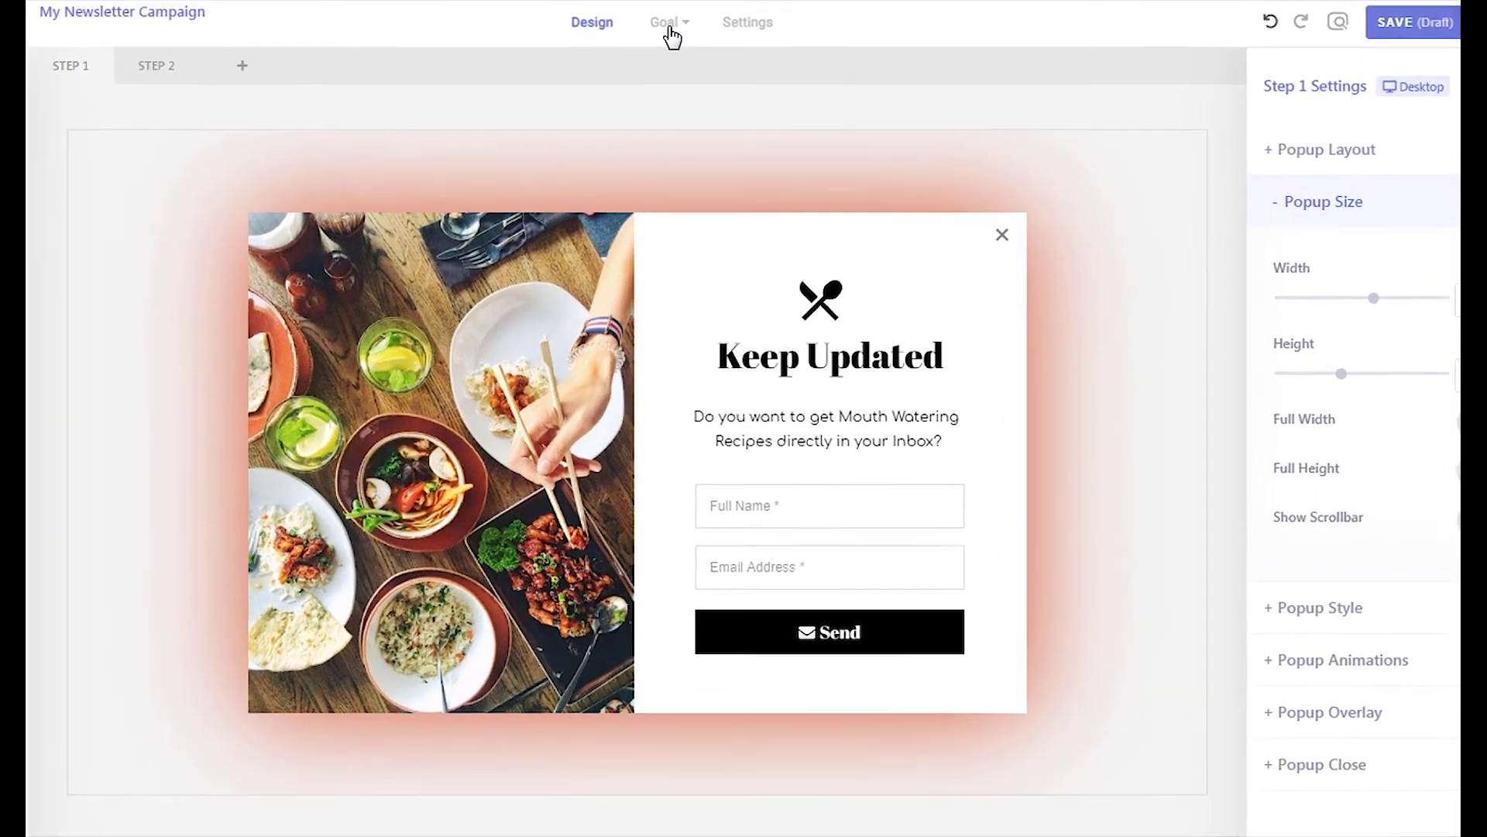
- Set the goal to complete on form submission, targeting the Step 1 signup form
left_click(673, 22)
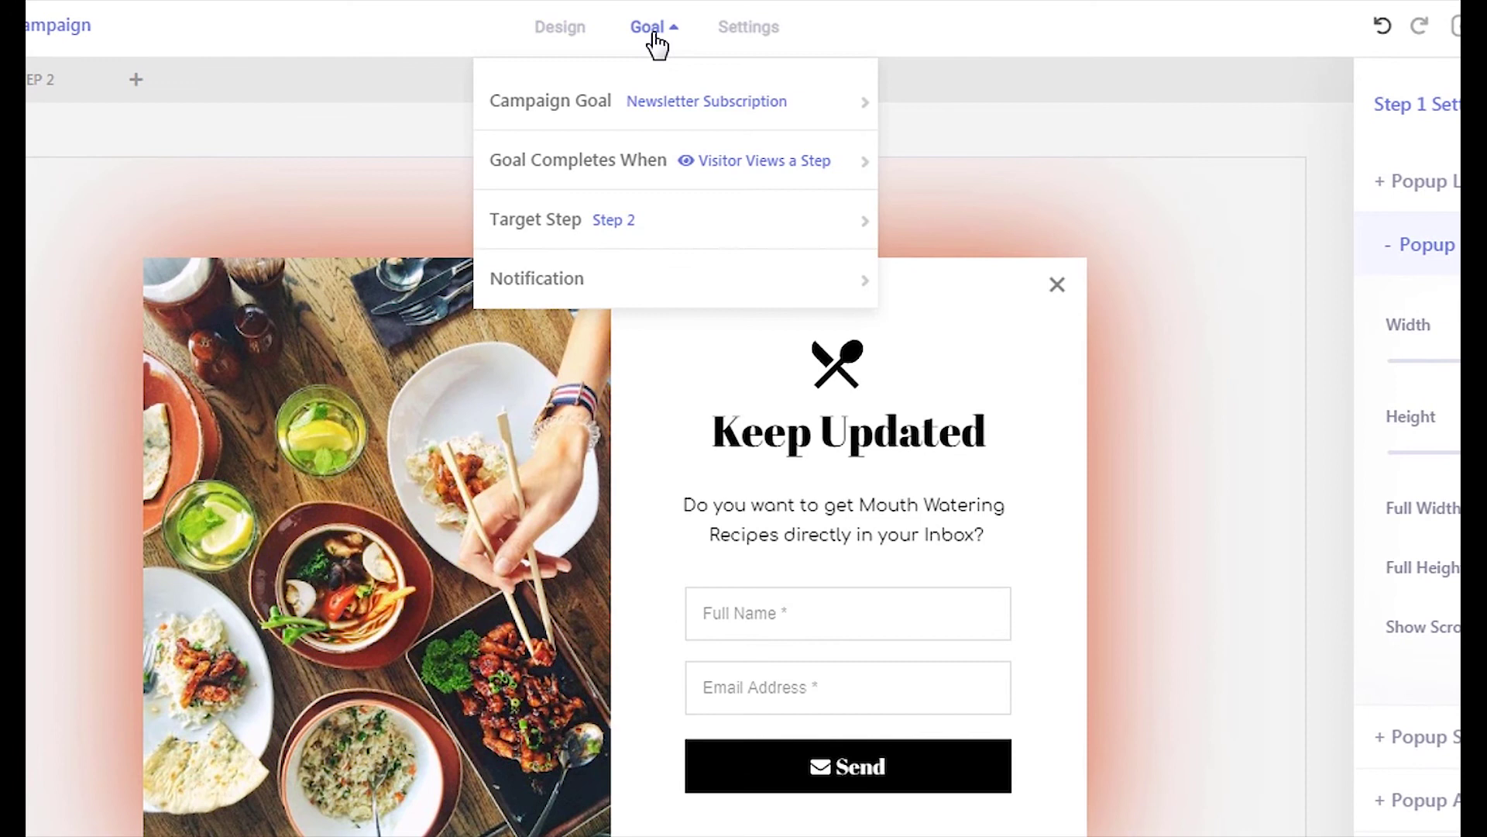
left_click(660, 165)
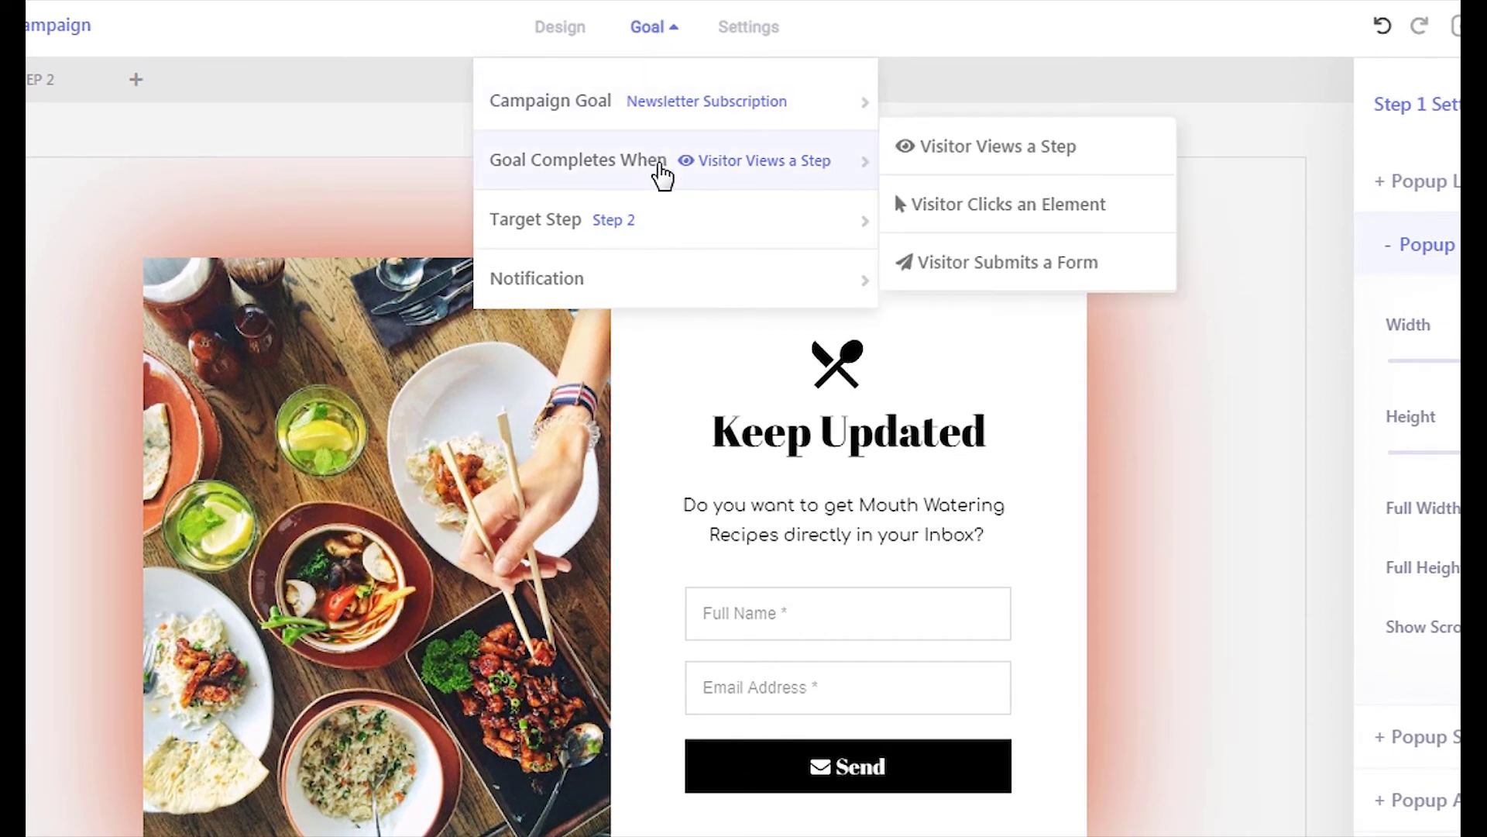
left_click(1039, 279)
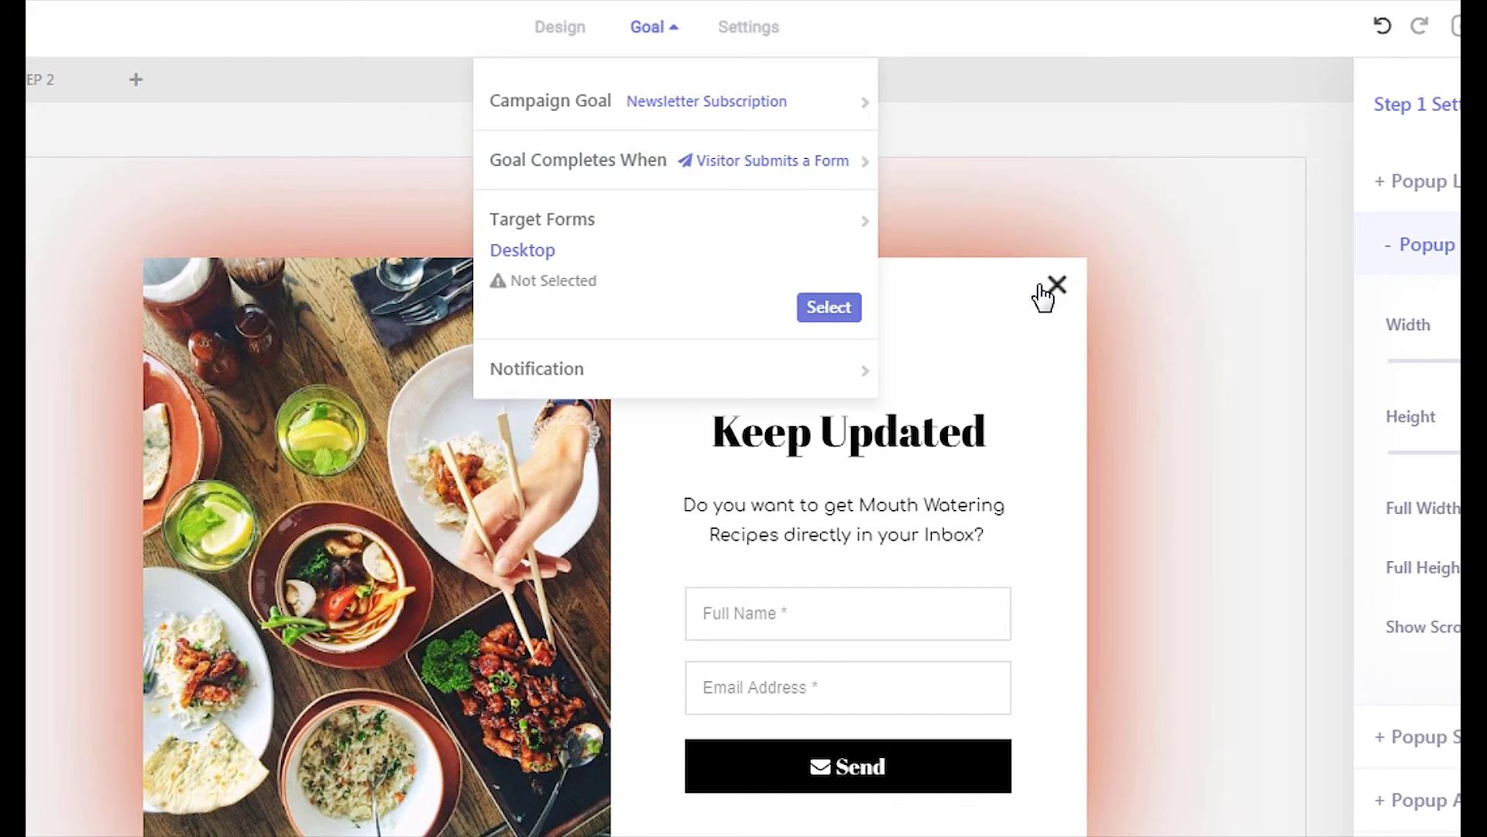
left_click(829, 312)
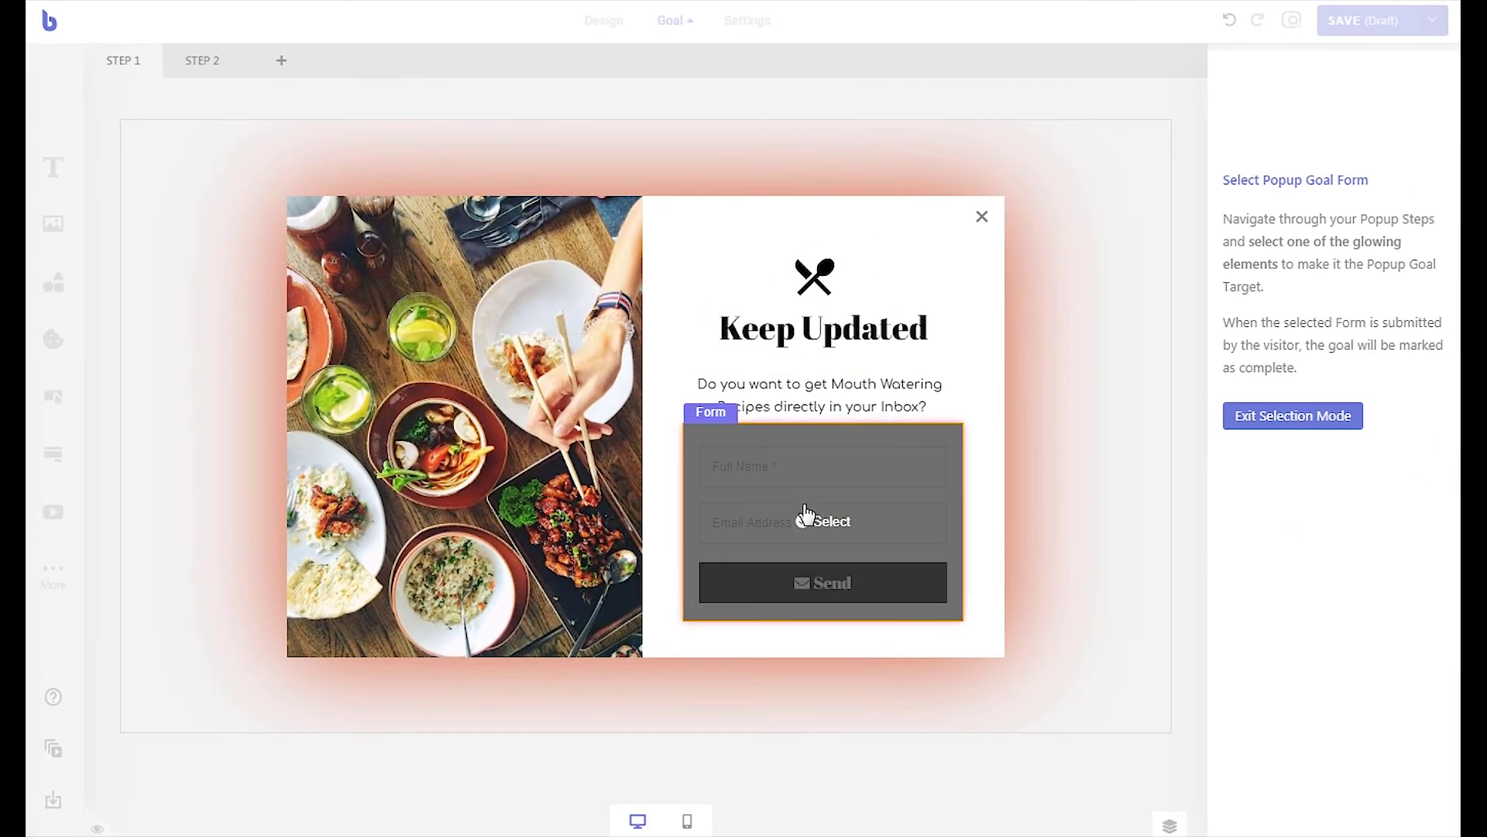
left_click(801, 516)
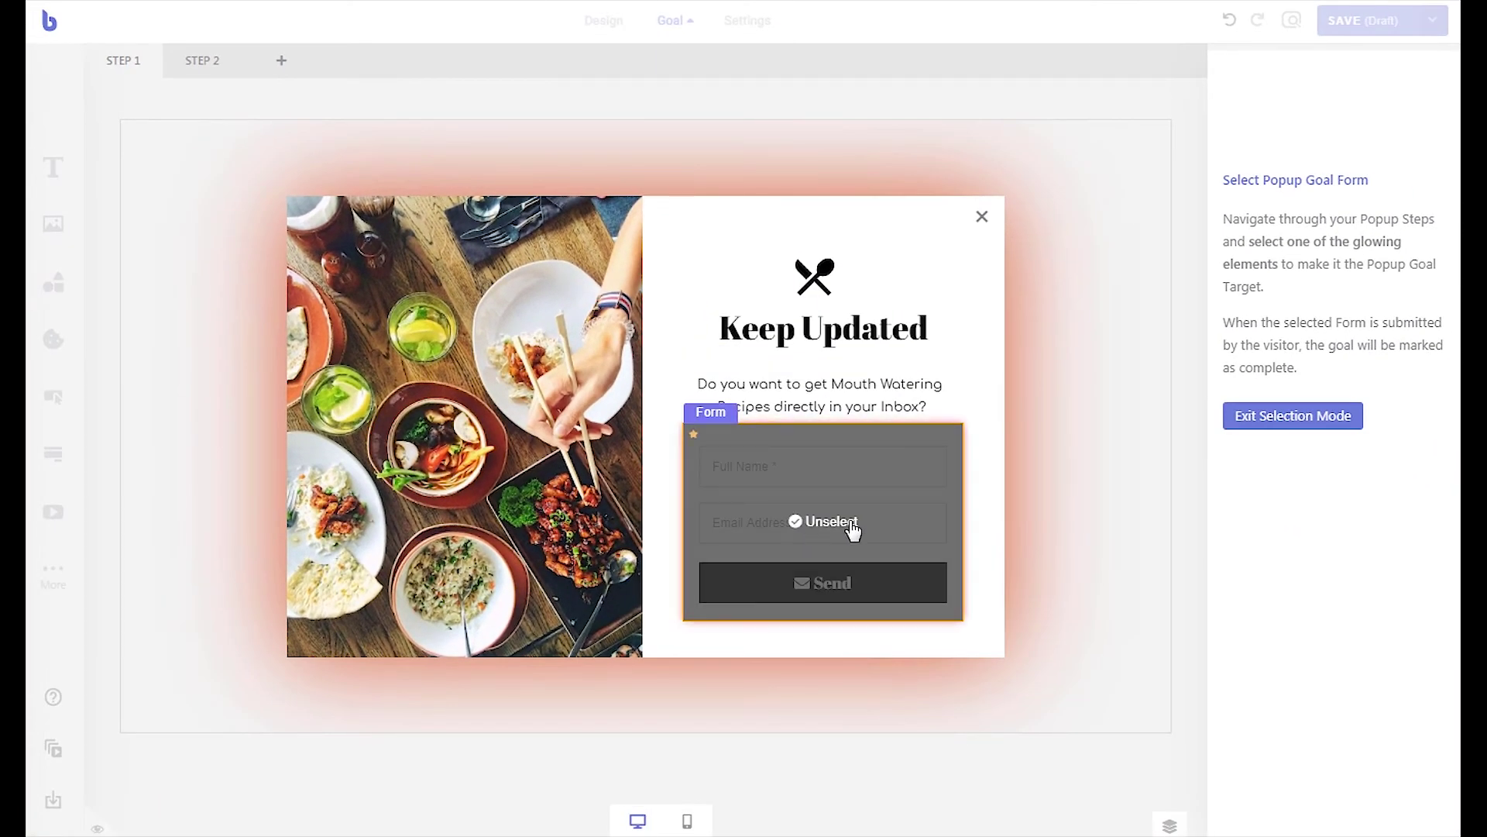
left_click(1277, 417)
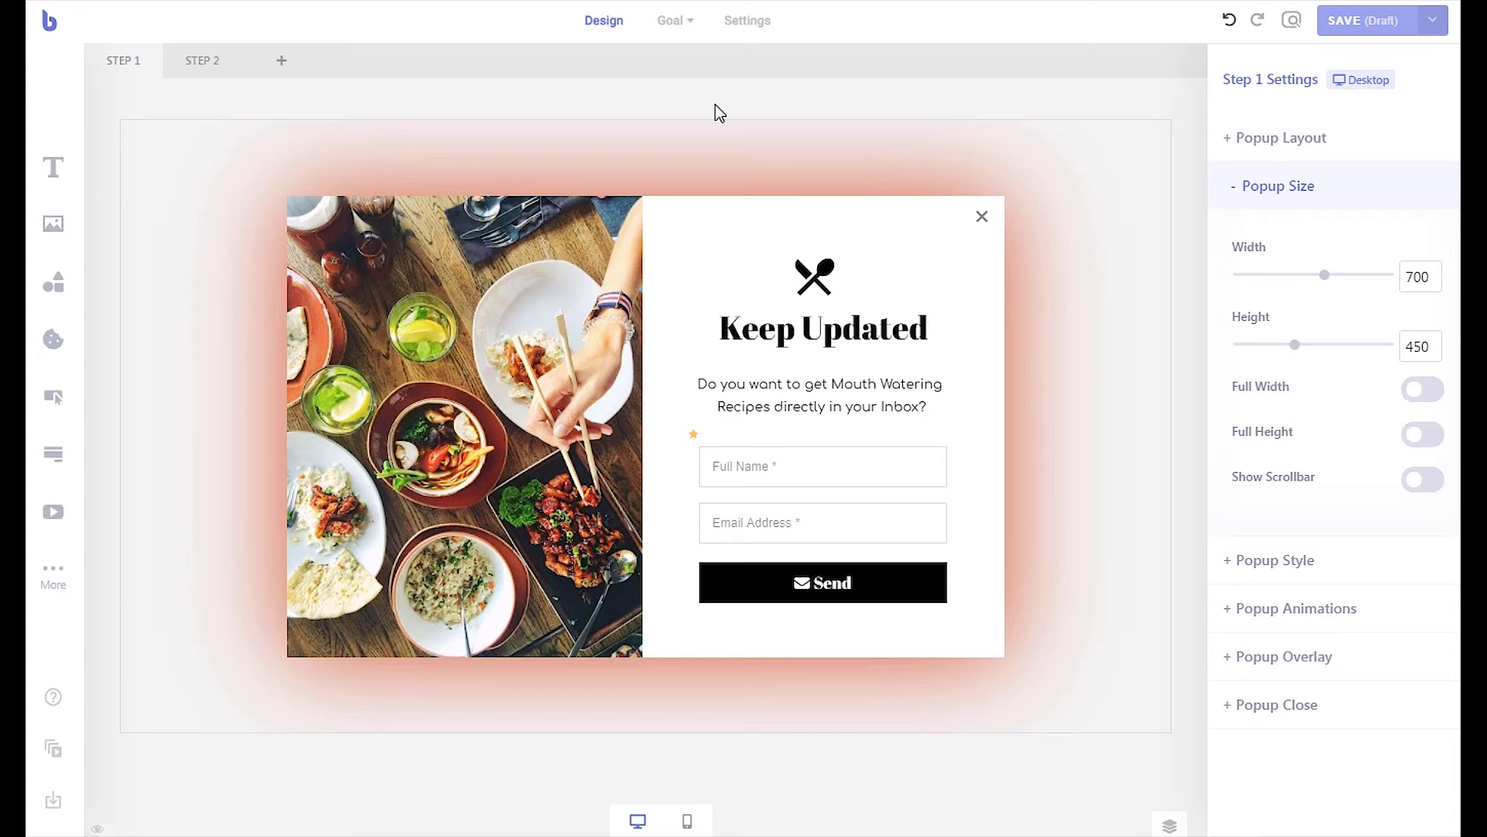
left_click(56, 28)
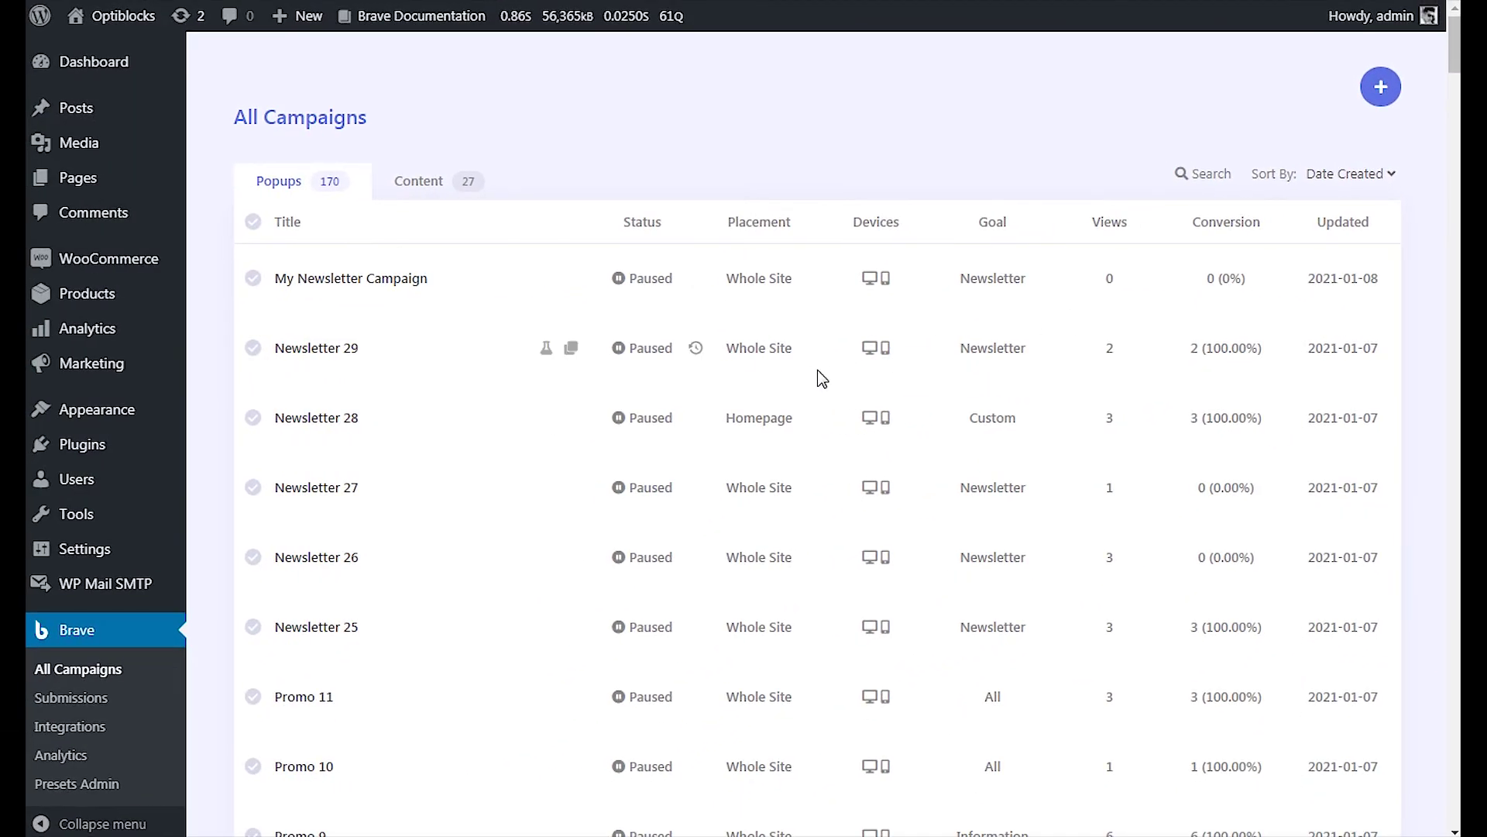
left_click(86, 755)
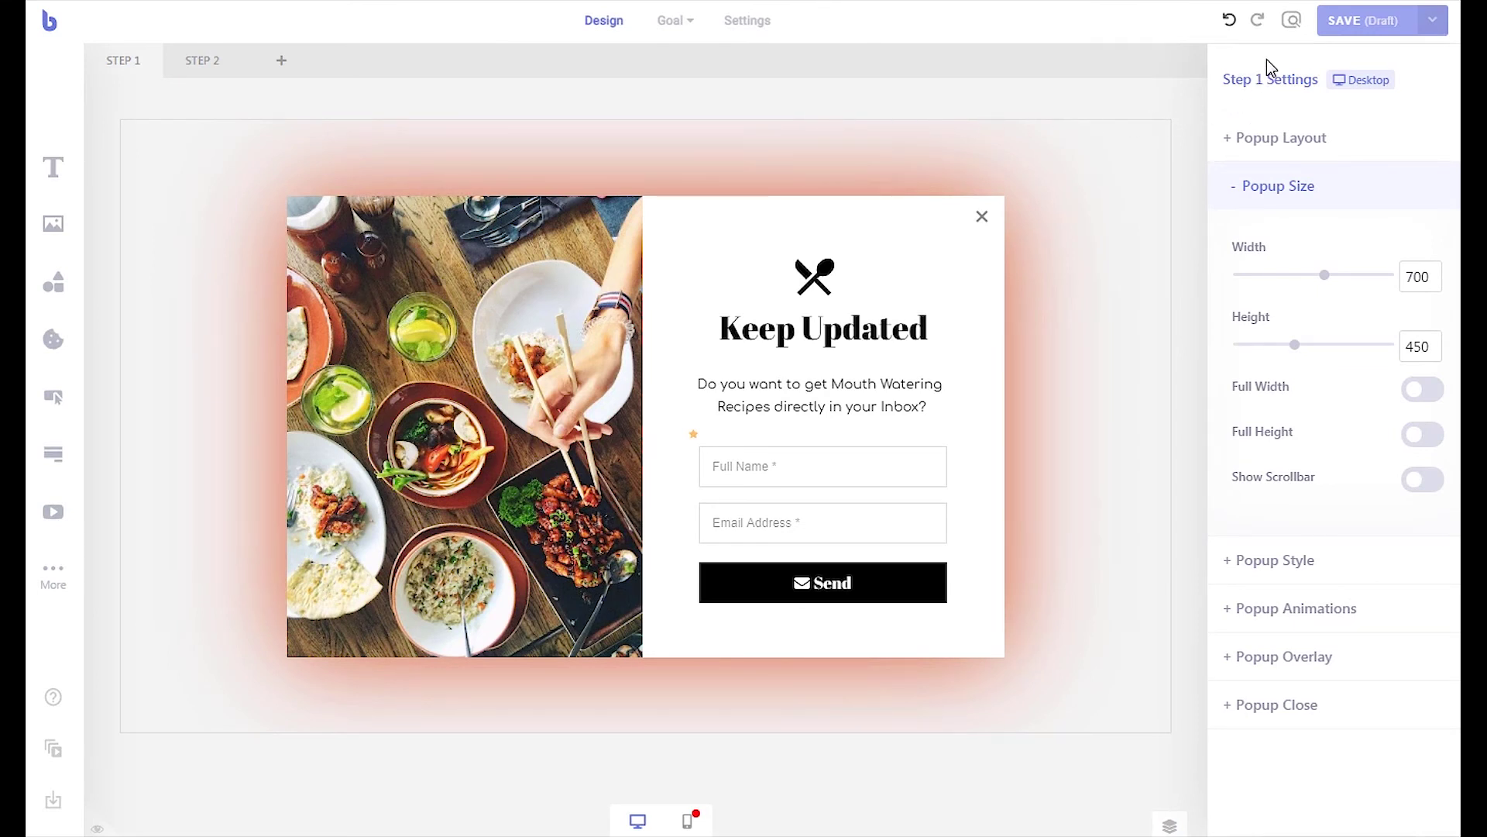
- Preview My Newsletter Campaign live, close the preview, then choose Publish Popup
left_click(1290, 24)
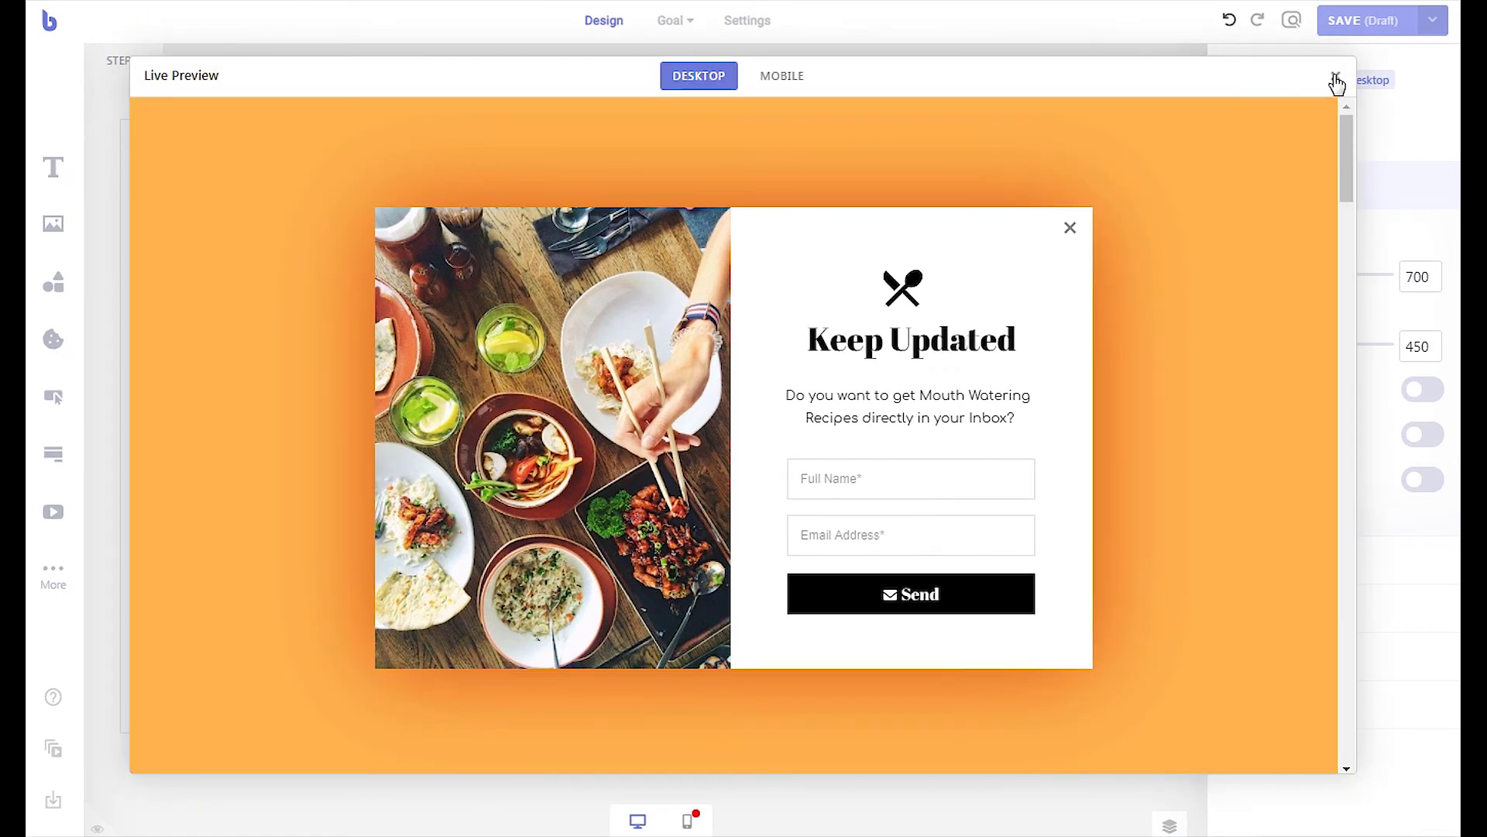
left_click(1337, 79)
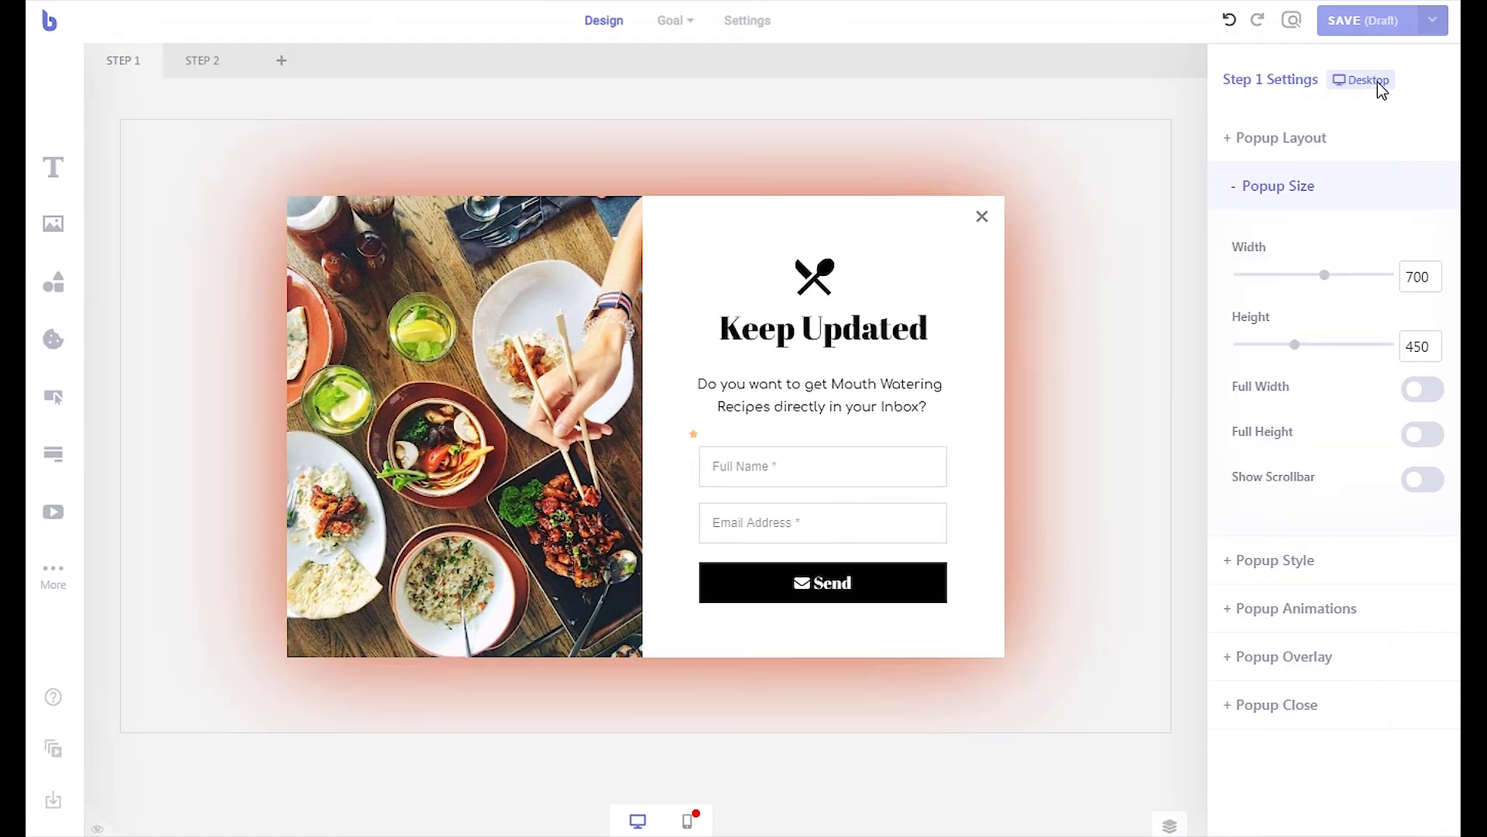
left_click(1434, 35)
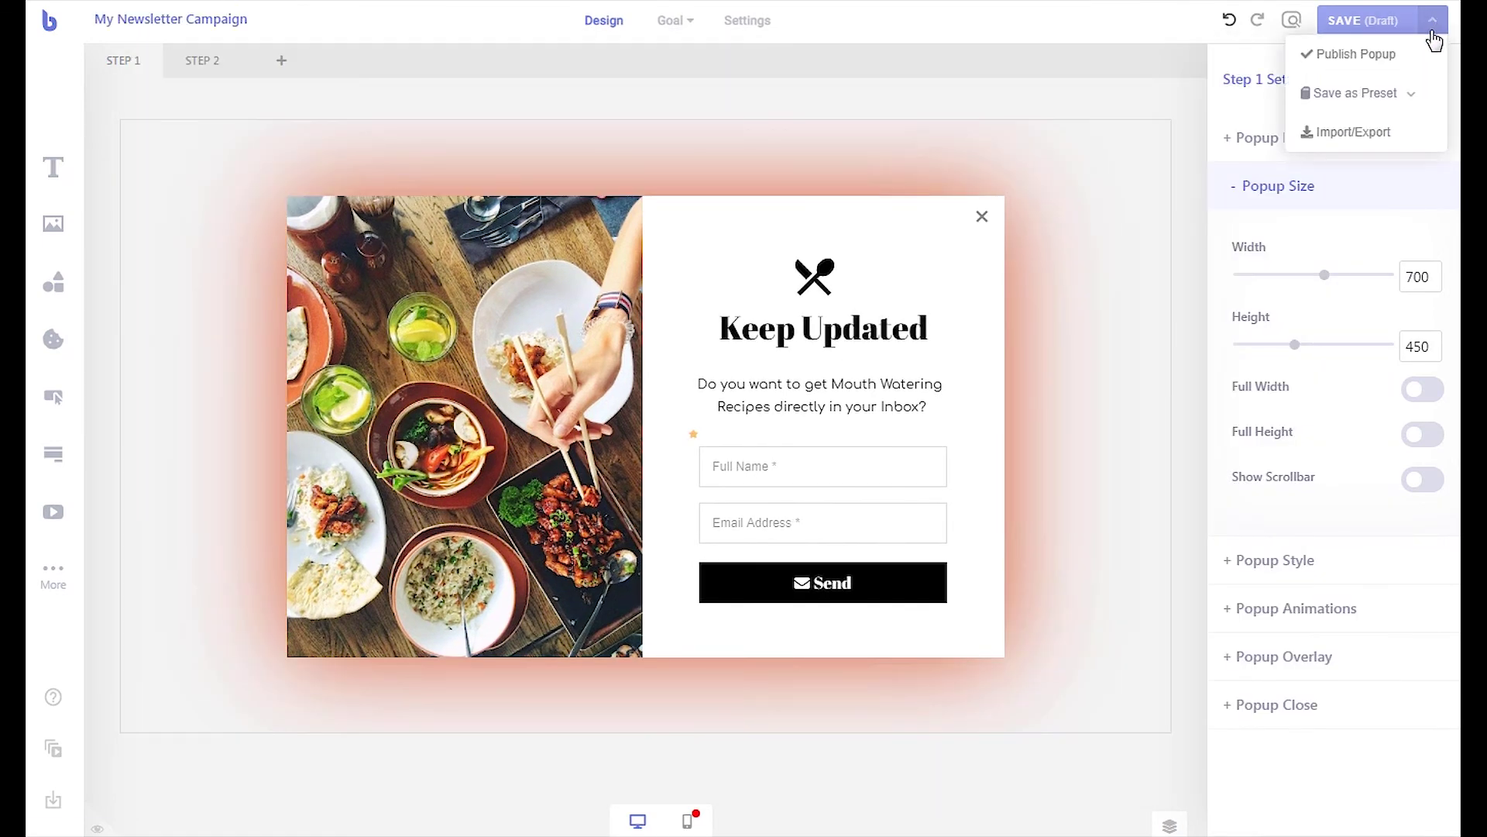
left_click(1384, 54)
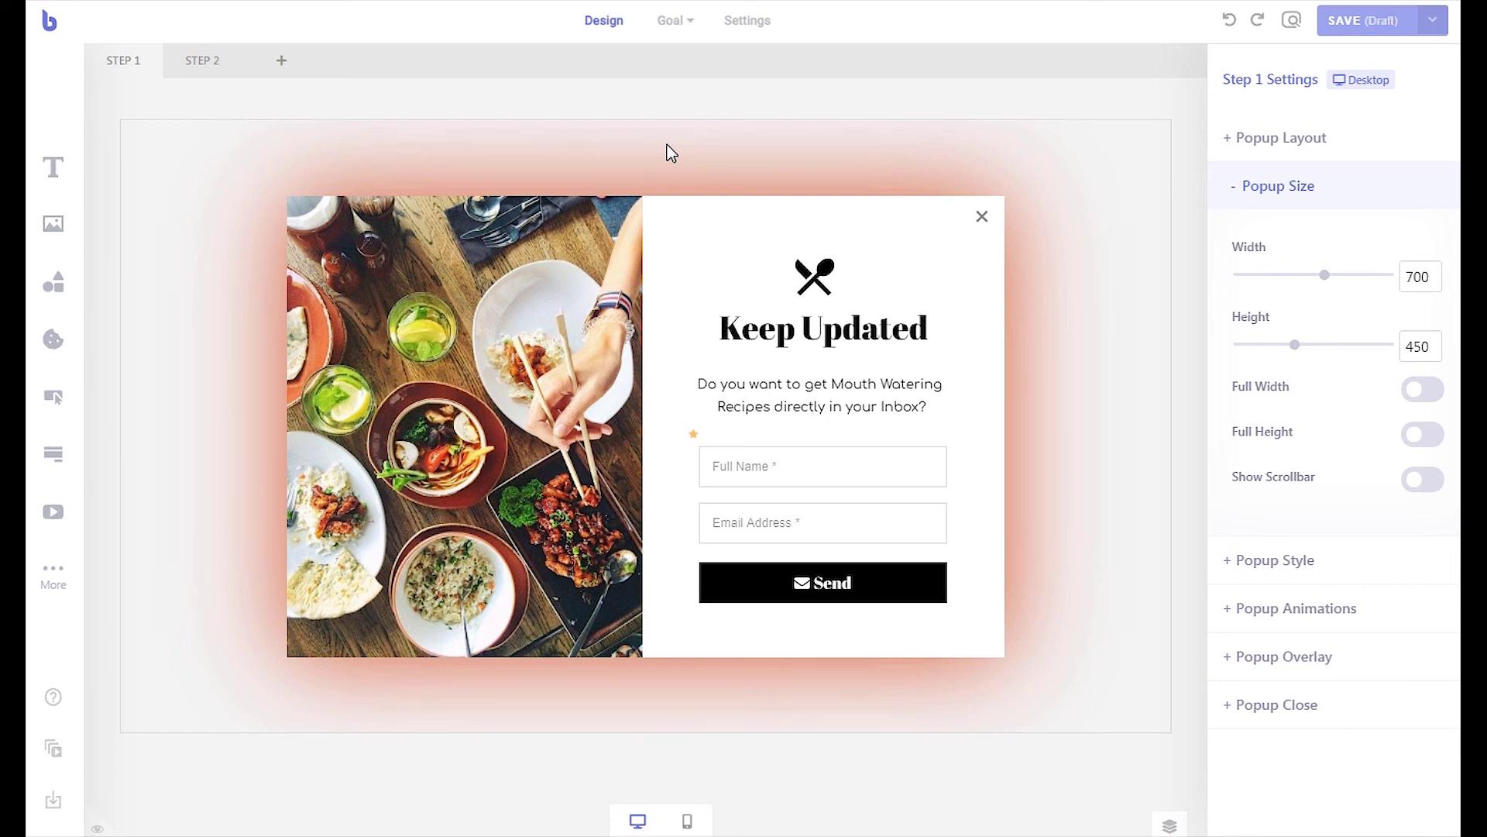
- Turn on 'Save Form Submissions in Database' in this campaign's settings
left_click(746, 28)
scroll(866, 227, "down", 3)
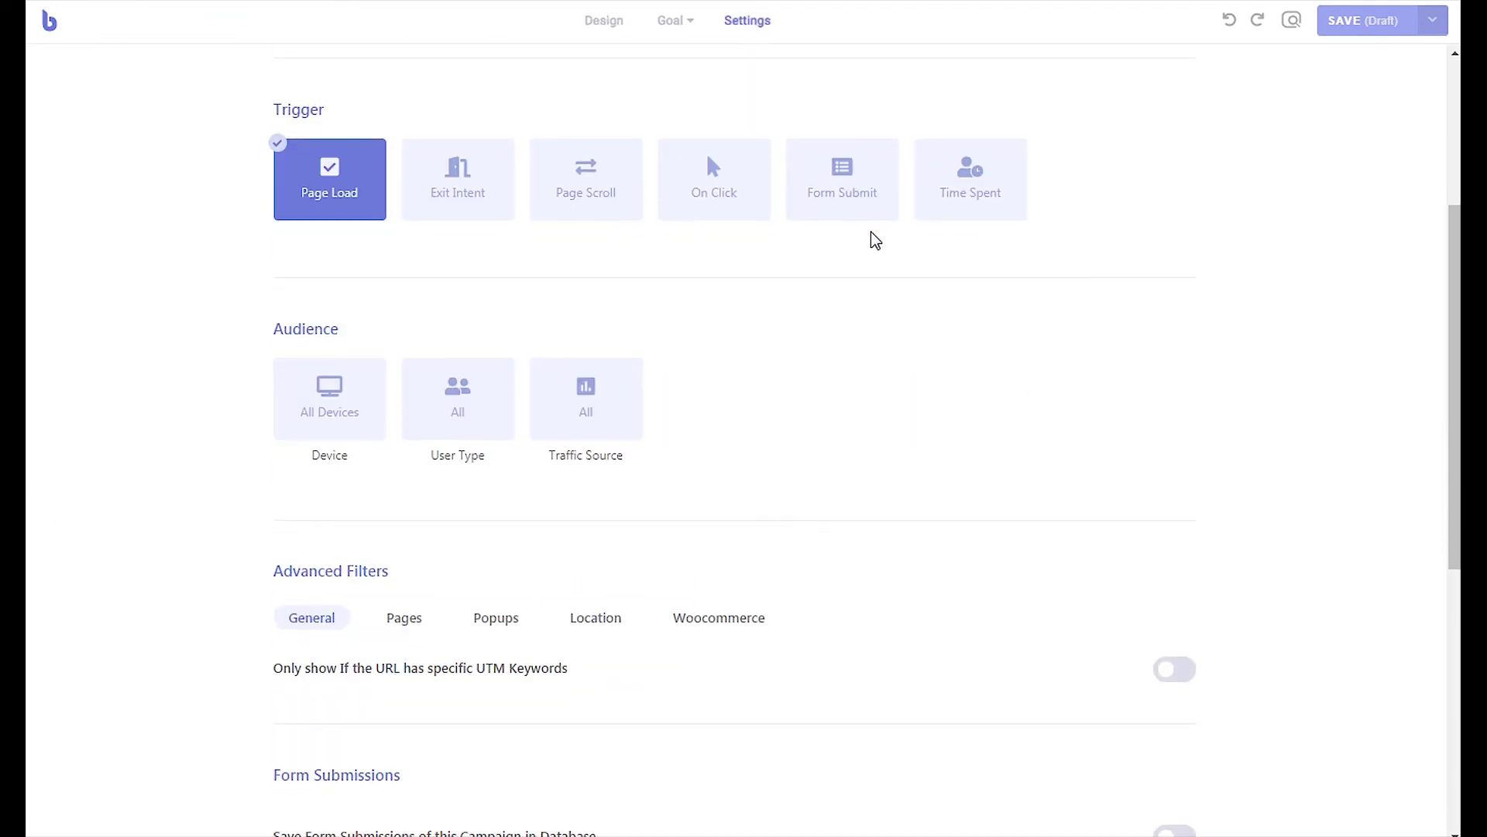
scroll(873, 237, "down", 3)
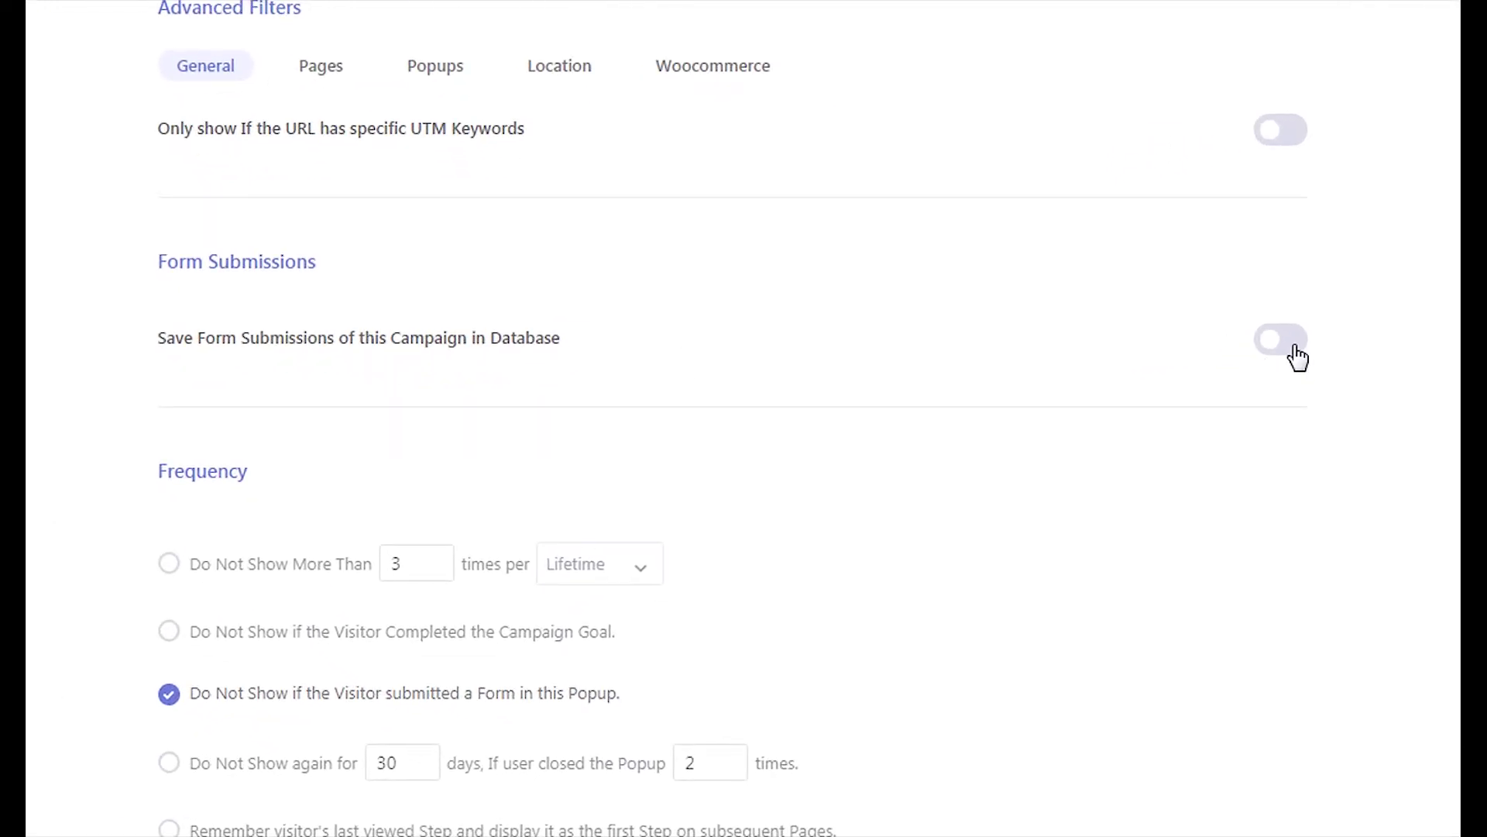
left_click(1297, 356)
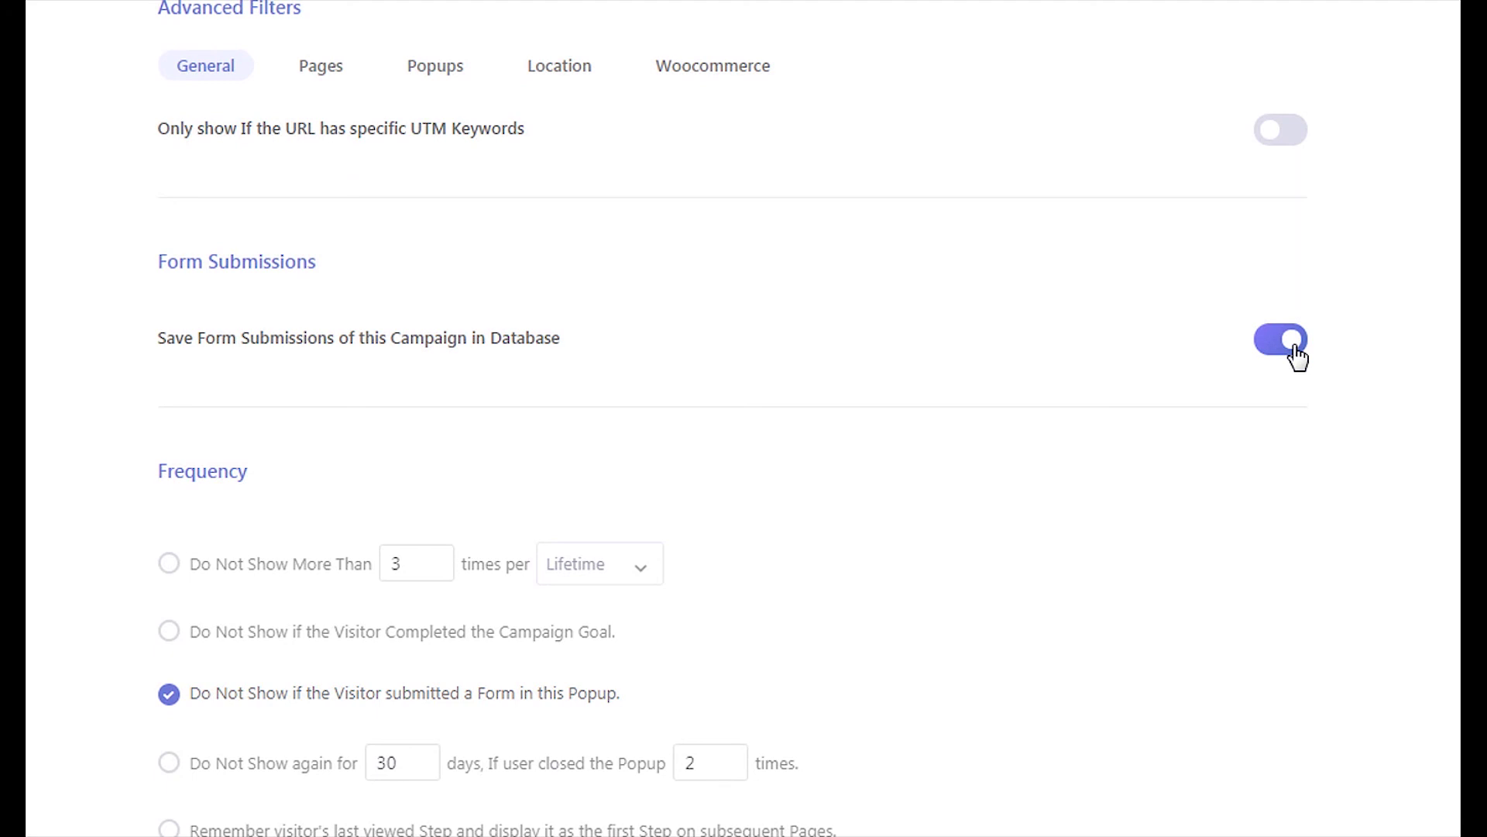